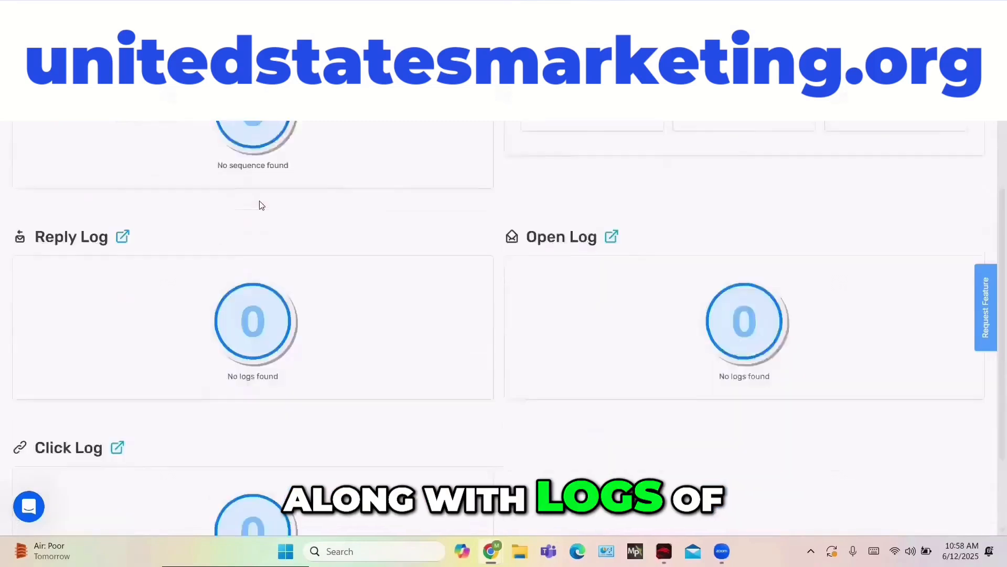
- Review the dashboard's sequences, email stats, and the reply, open and click logs
scroll(442, 295, "up", 5)
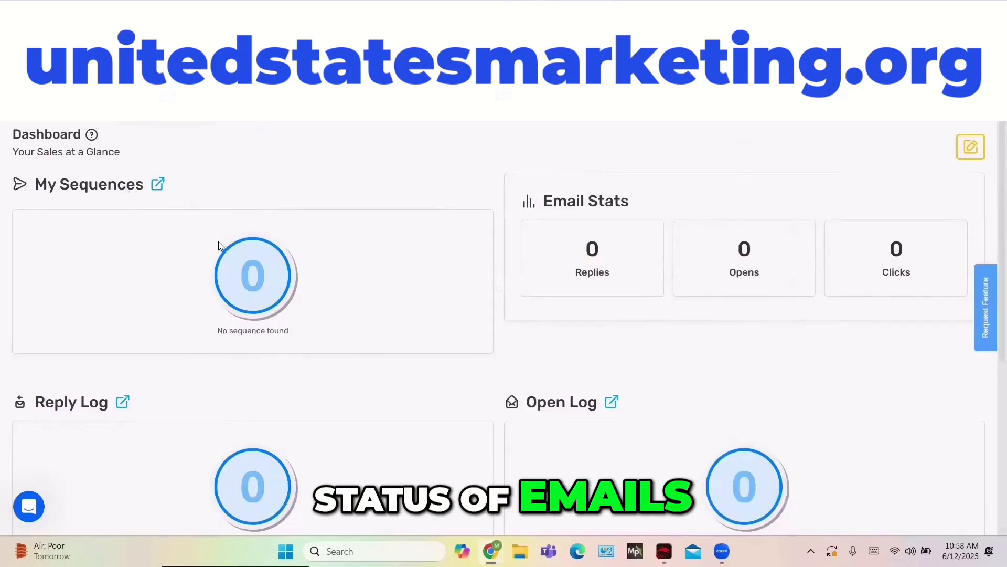
scroll(586, 300, "down", 3)
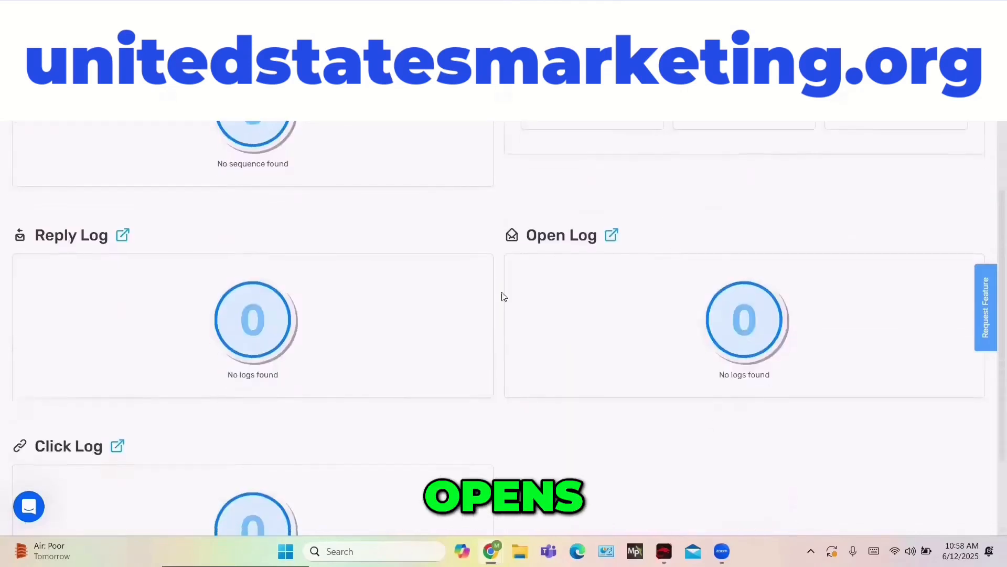
scroll(453, 281, "down", 2)
scroll(355, 337, "up", 5)
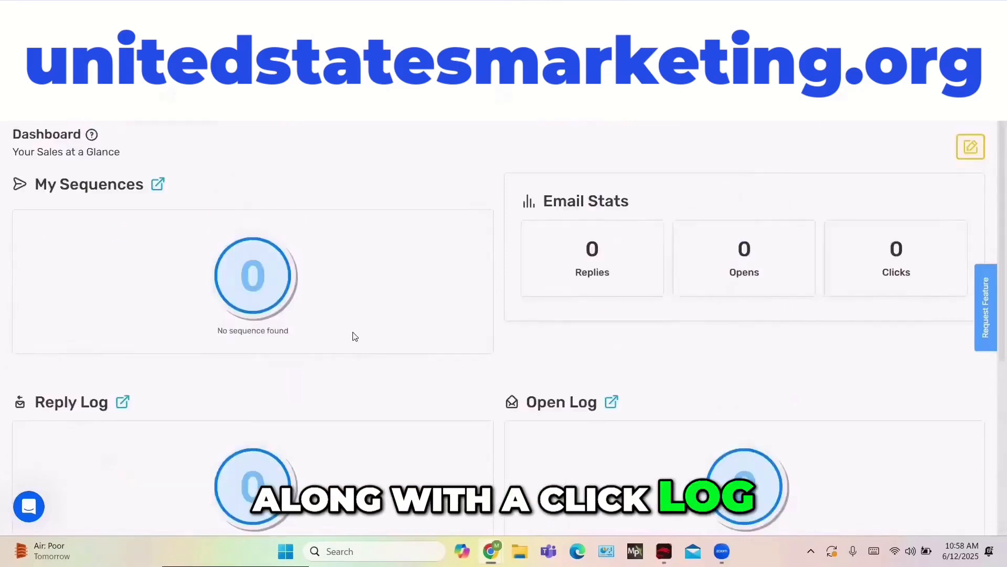
- Look in on the inbox and calendar pages, and open the outreach Sequences page
mouse_move(273, 105)
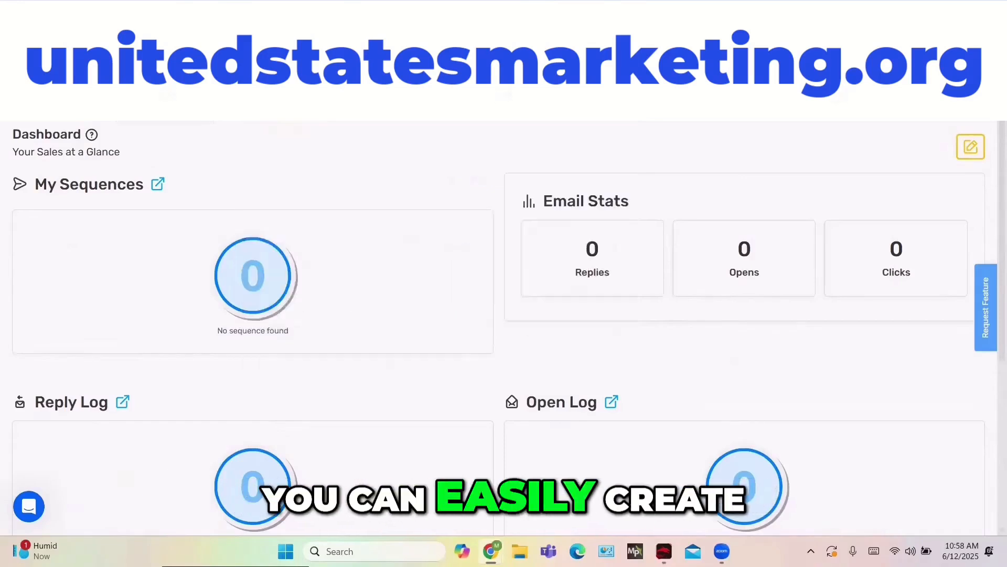
left_click(352, 109)
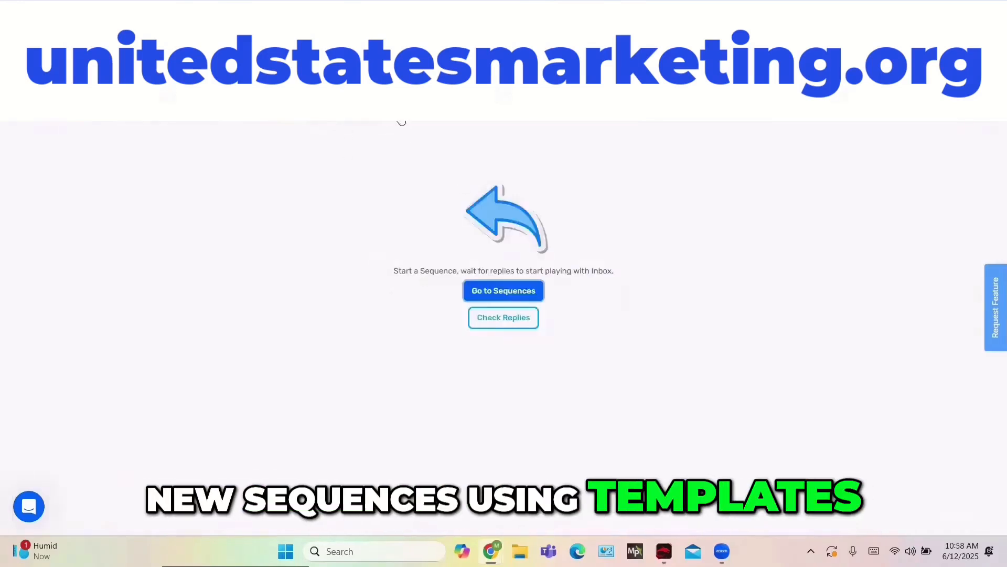
mouse_move(409, 126)
left_click(459, 152)
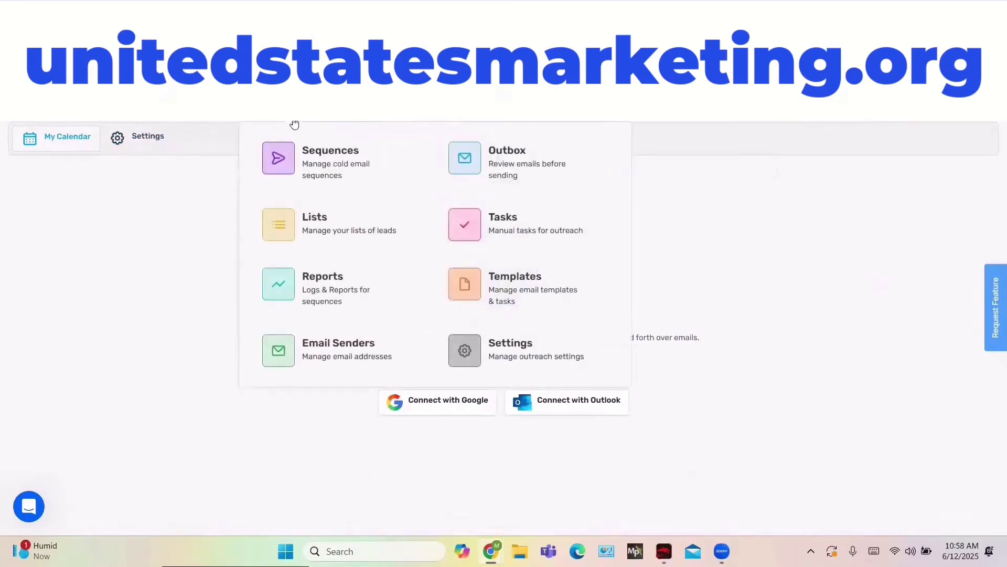
left_click(314, 146)
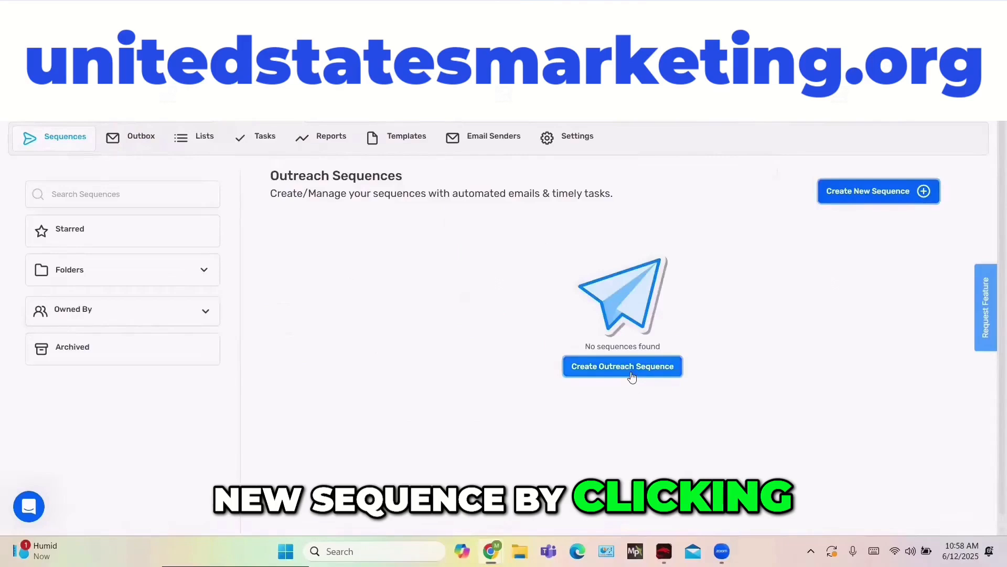
- Create a new outreach sequence from the "Signal: Job Posting" template after previewing its emails
left_click(879, 198)
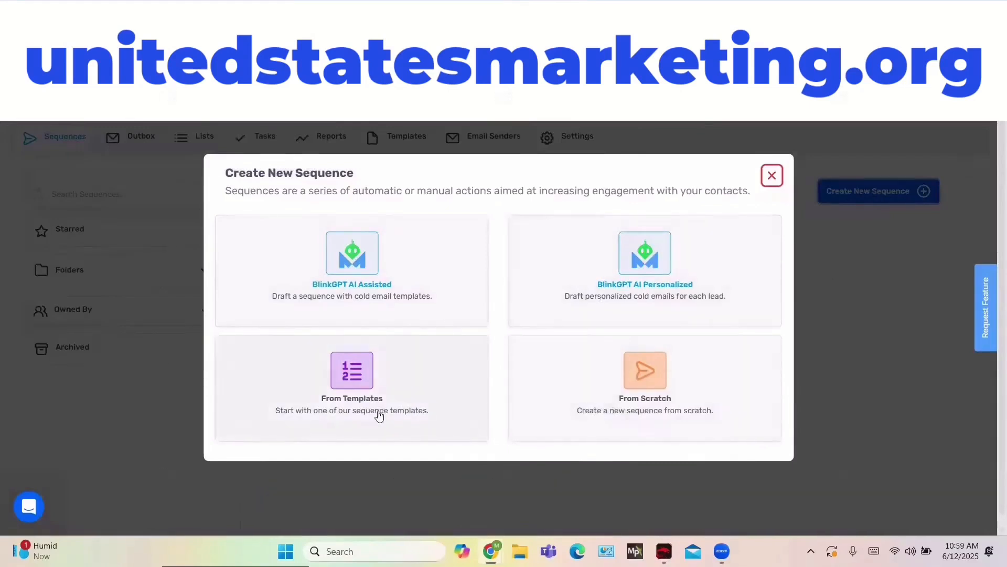
left_click(379, 416)
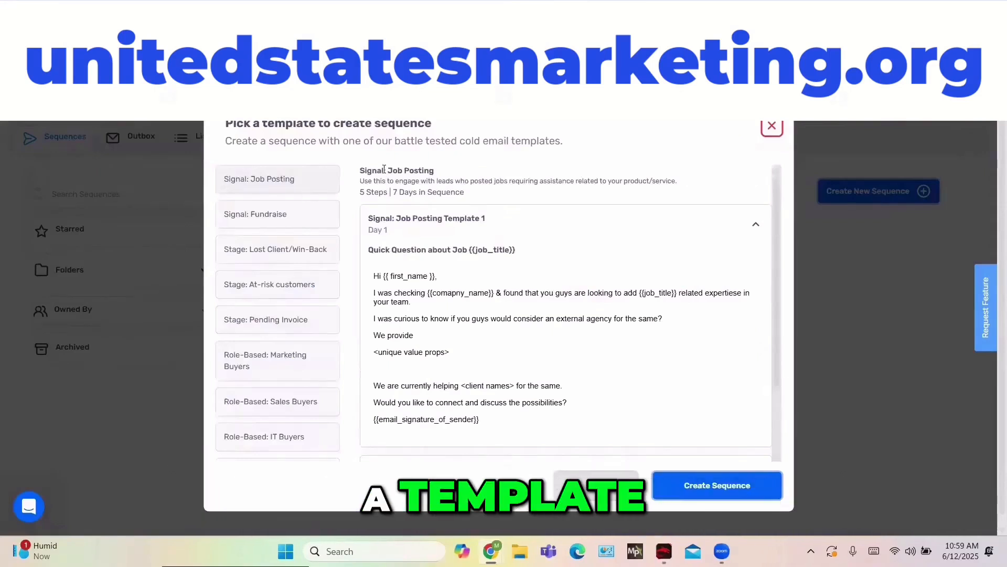
scroll(419, 268, "down", 3)
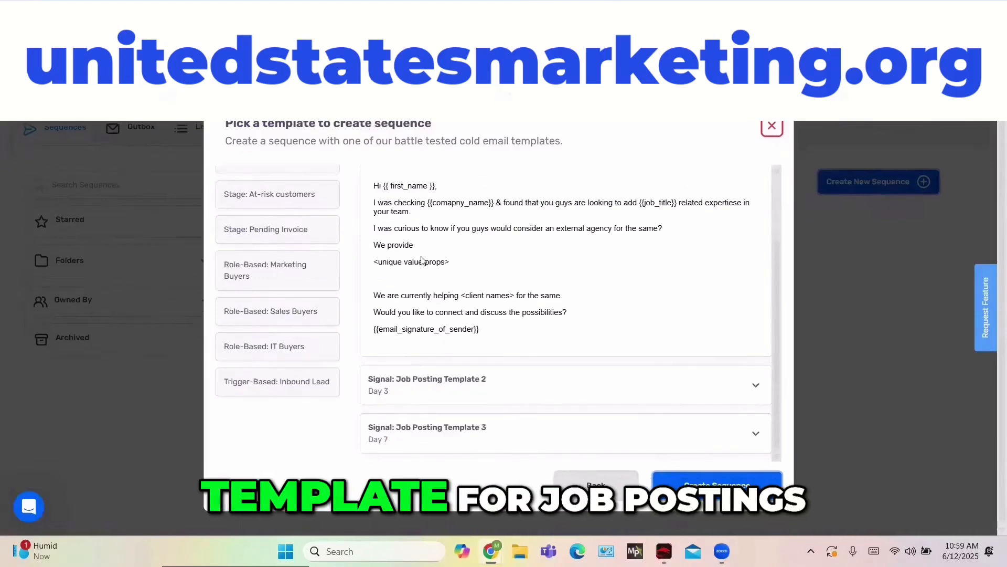
scroll(424, 260, "up", 3)
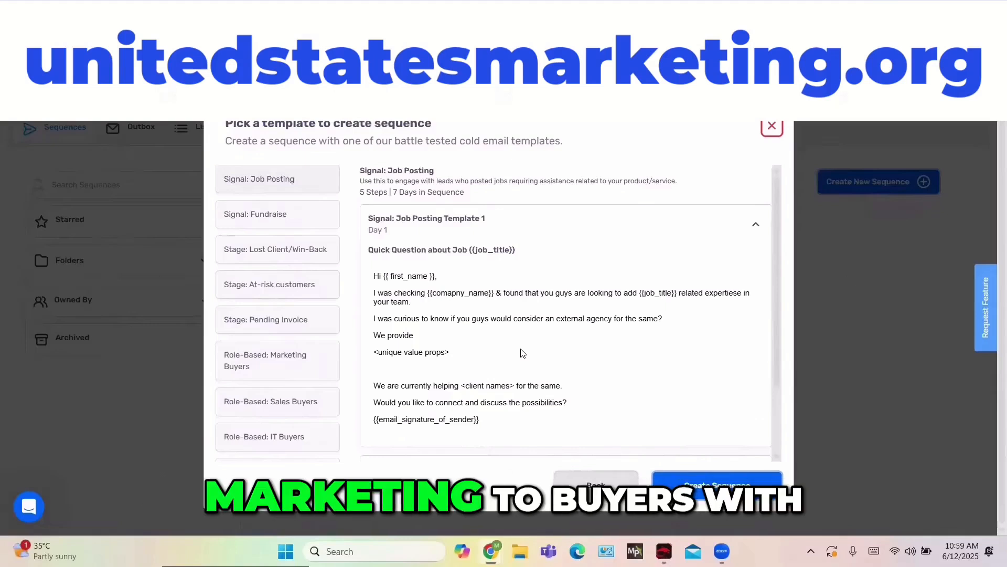
left_click(718, 487)
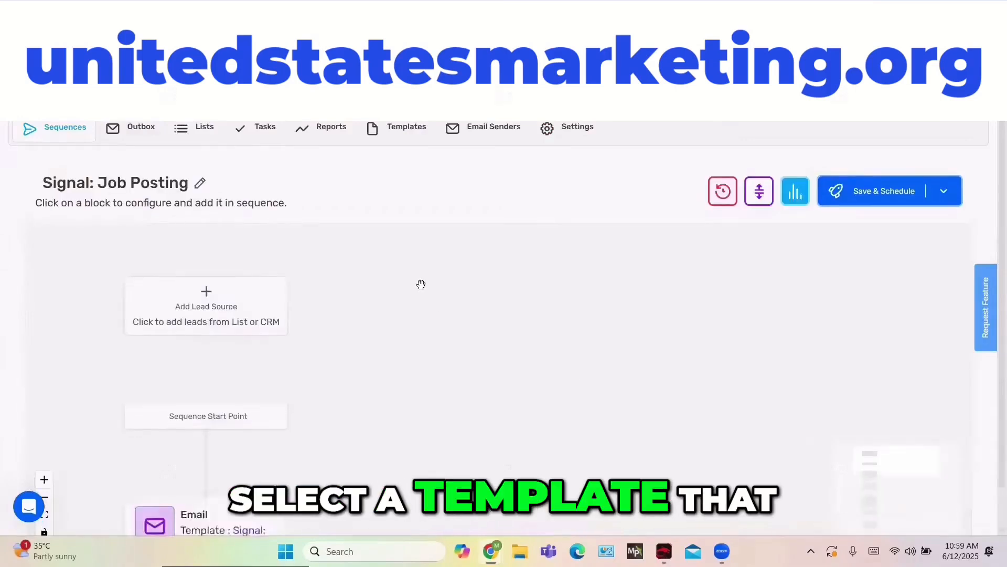
- Examine the Signal: Job Posting sequence from its lead source through every email and delay block
scroll(421, 284, "down", 5)
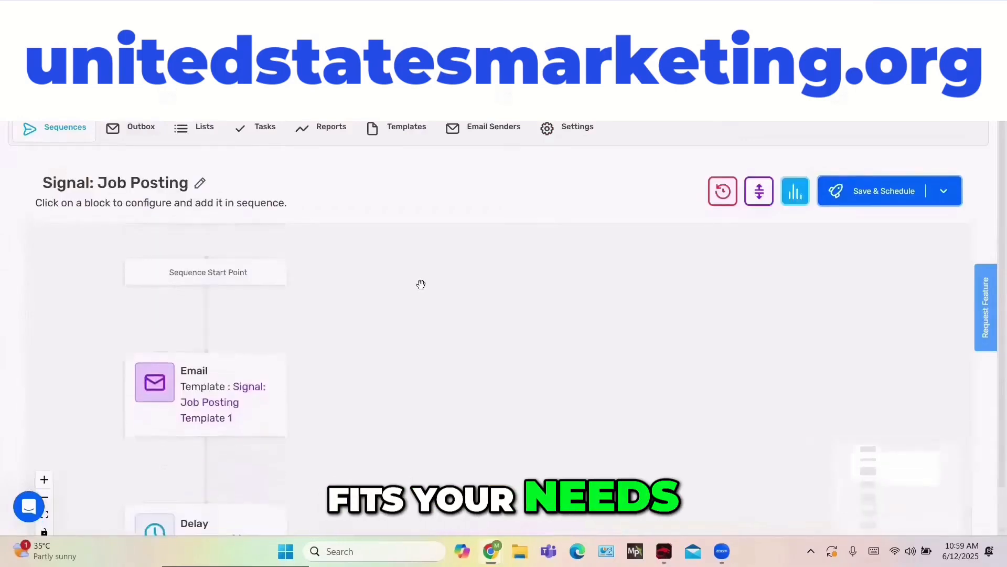
scroll(421, 284, "down", 5)
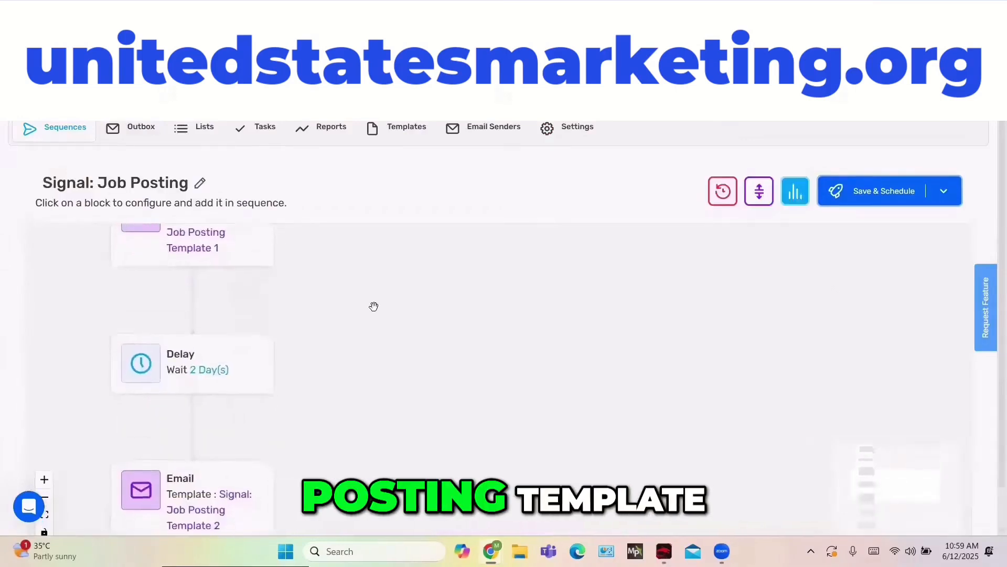
scroll(373, 306, "down", 3)
scroll(374, 306, "up", 10)
scroll(374, 306, "up", 2)
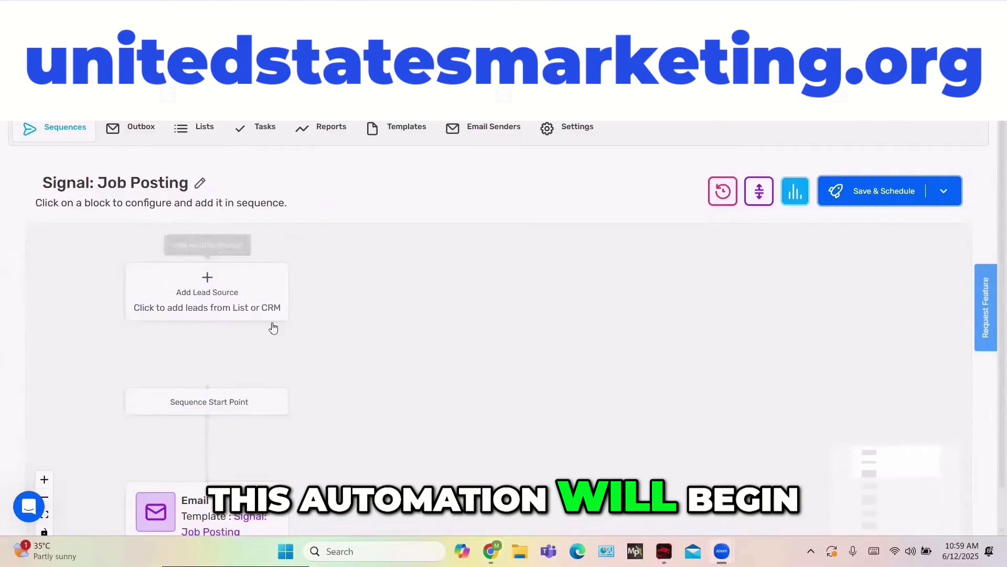
scroll(258, 380, "down", 5)
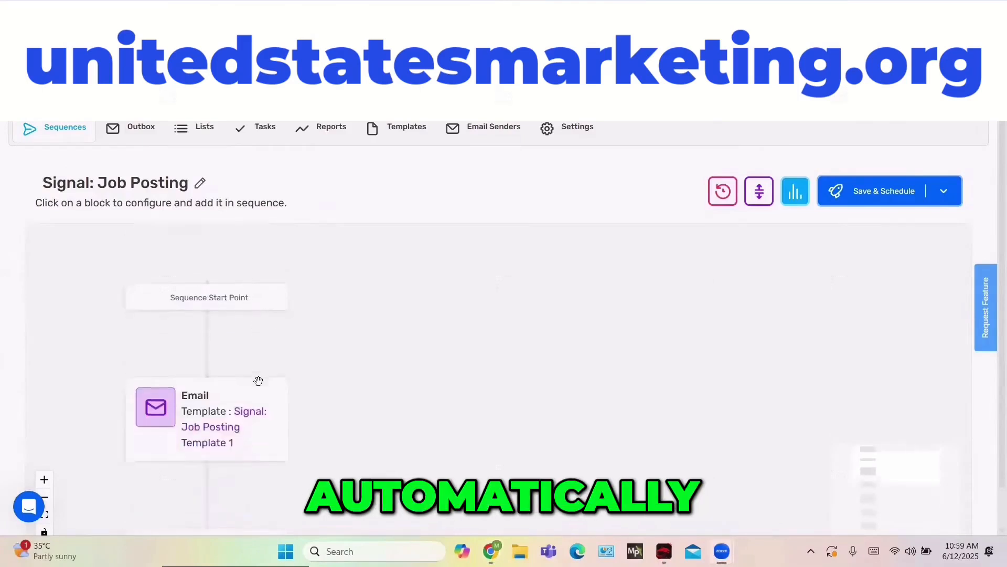
scroll(258, 379, "down", 2)
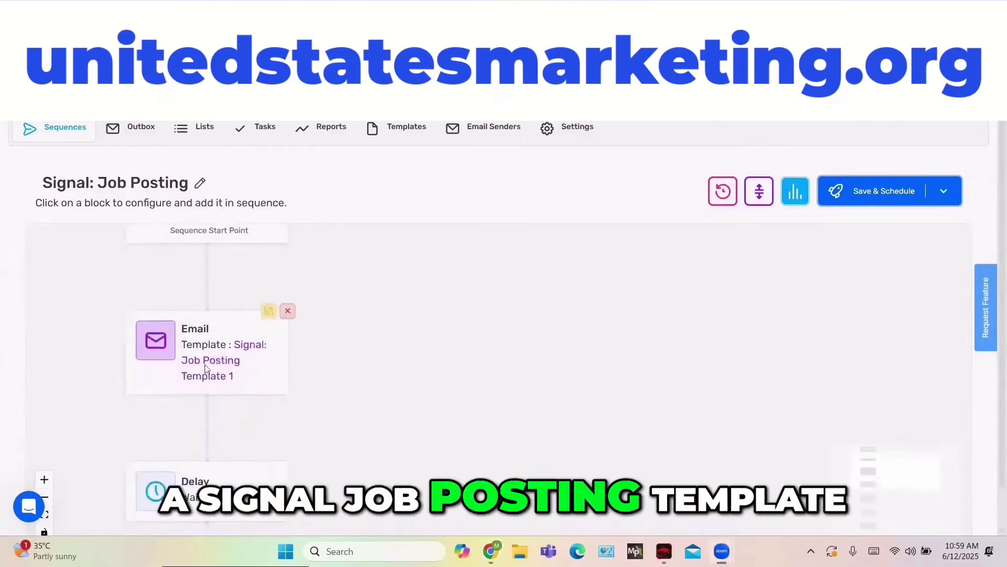
scroll(220, 378, "down", 6)
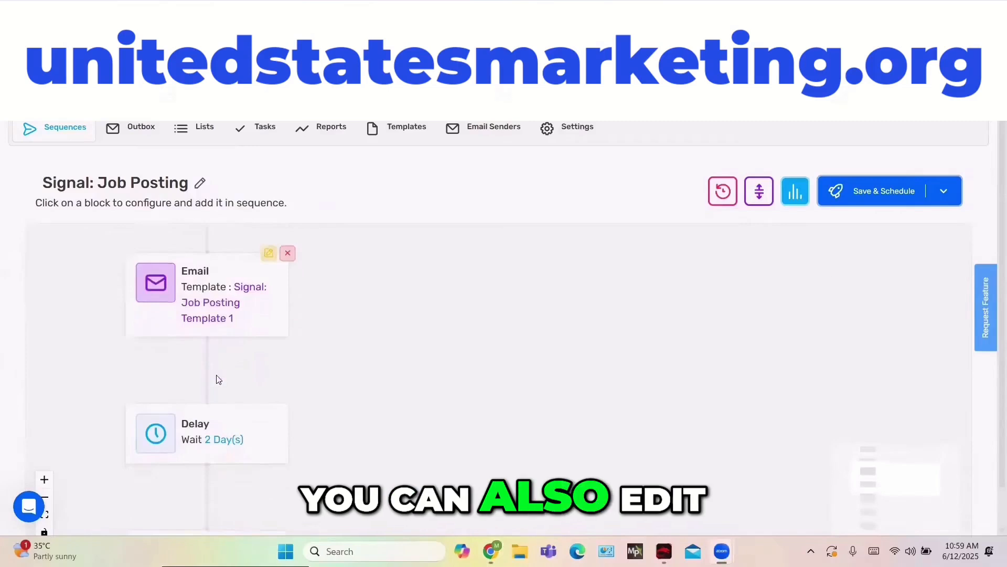
scroll(193, 411, "down", 3)
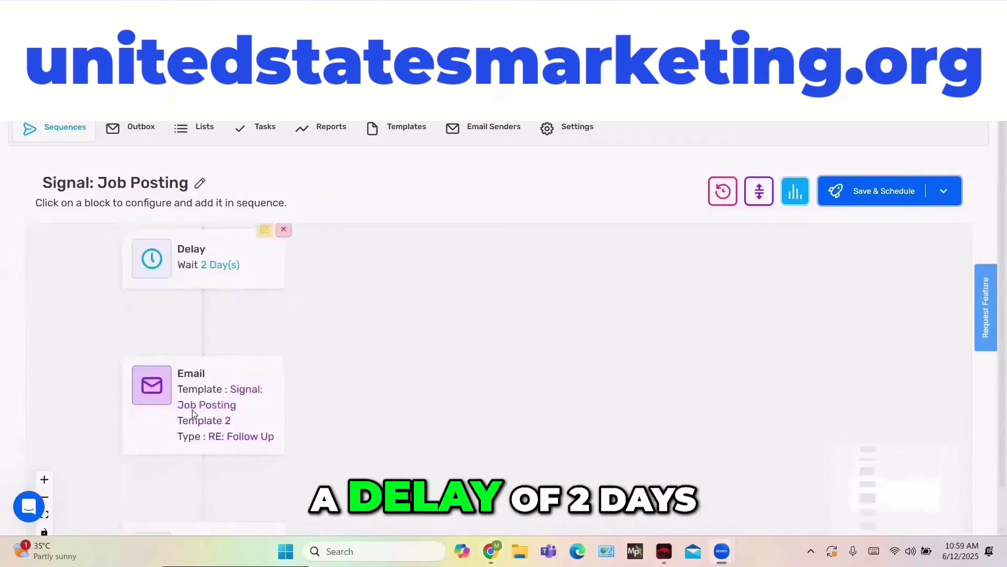
scroll(227, 428, "down", 3)
scroll(227, 428, "down", 10)
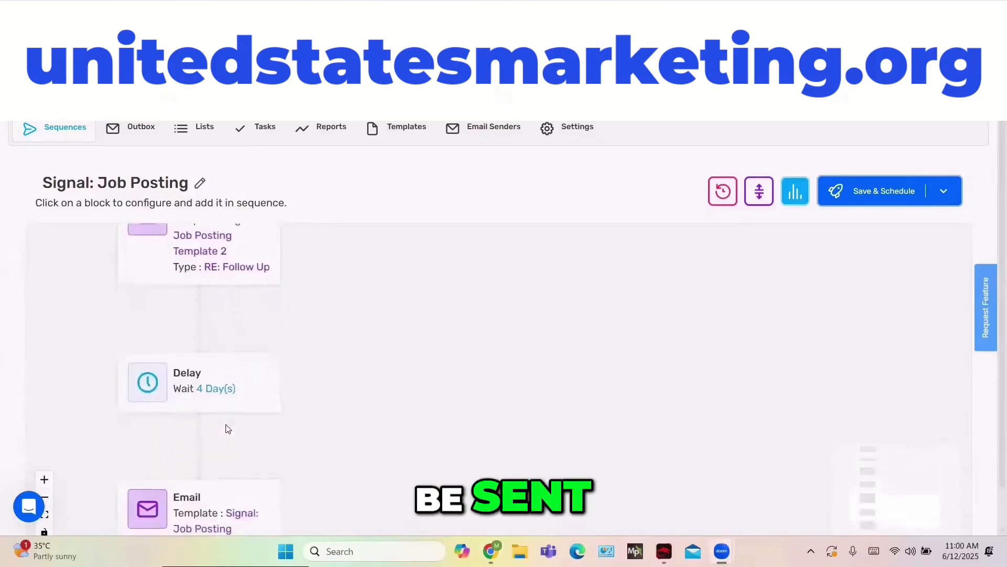
scroll(228, 428, "down", 1)
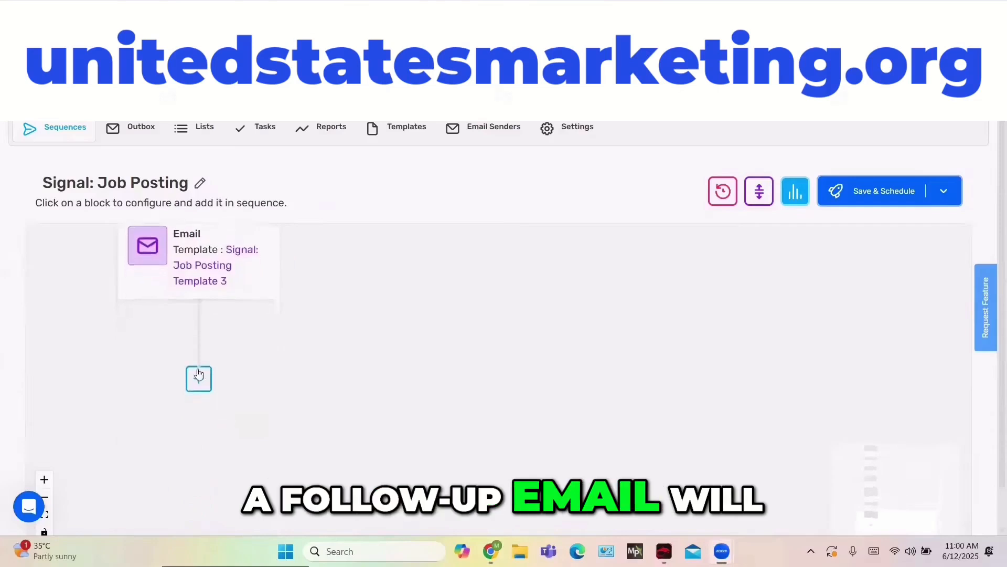
scroll(314, 380, "up", 15)
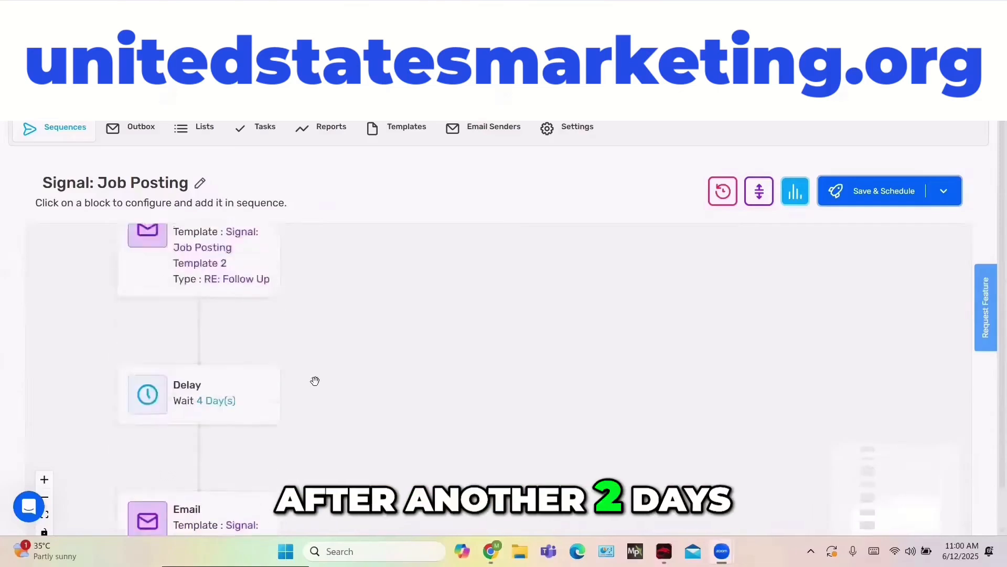
scroll(315, 381, "up", 5)
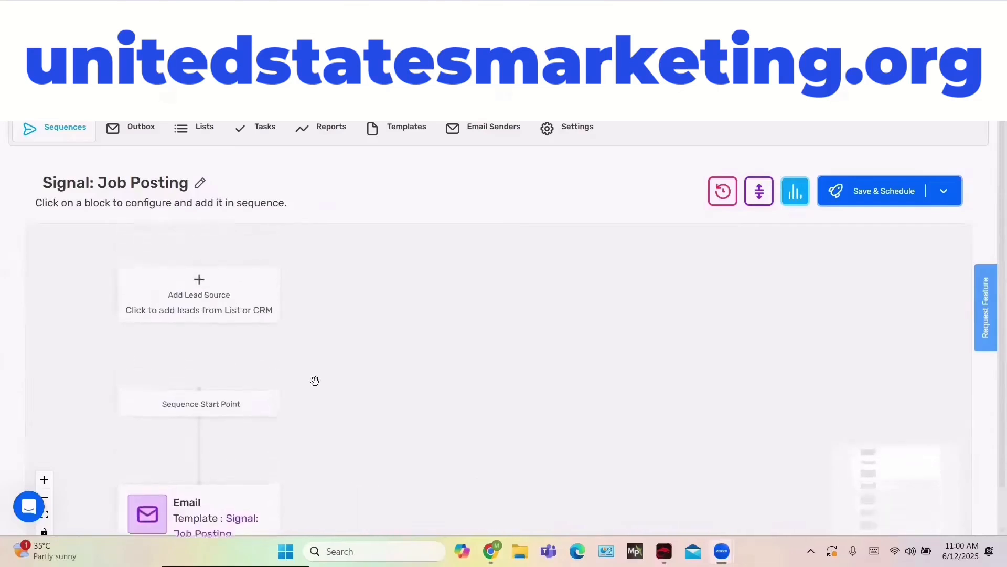
- Check the Email & Task Templates list, return to the sequences and open the template picker for another new sequence
left_click(396, 130)
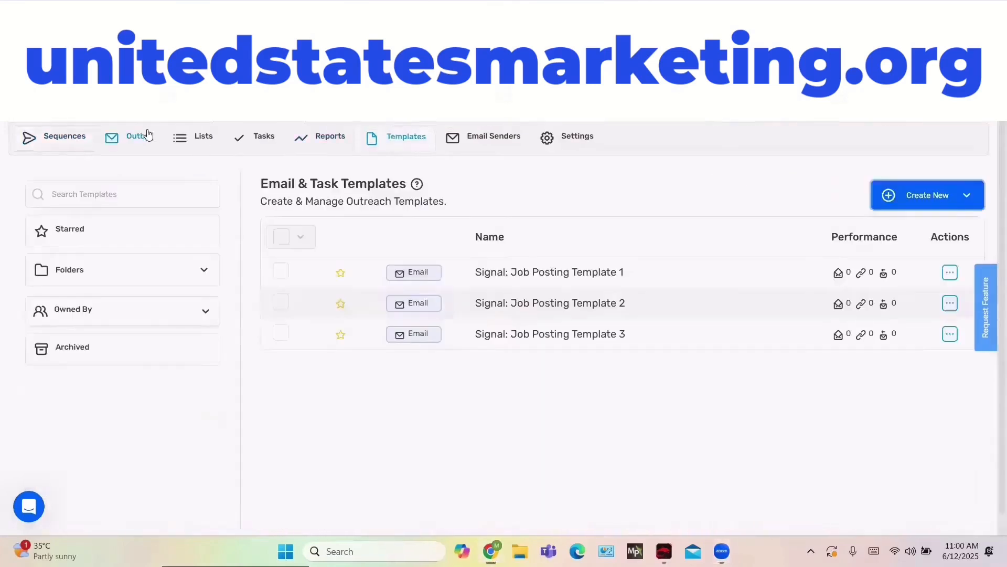
left_click(62, 137)
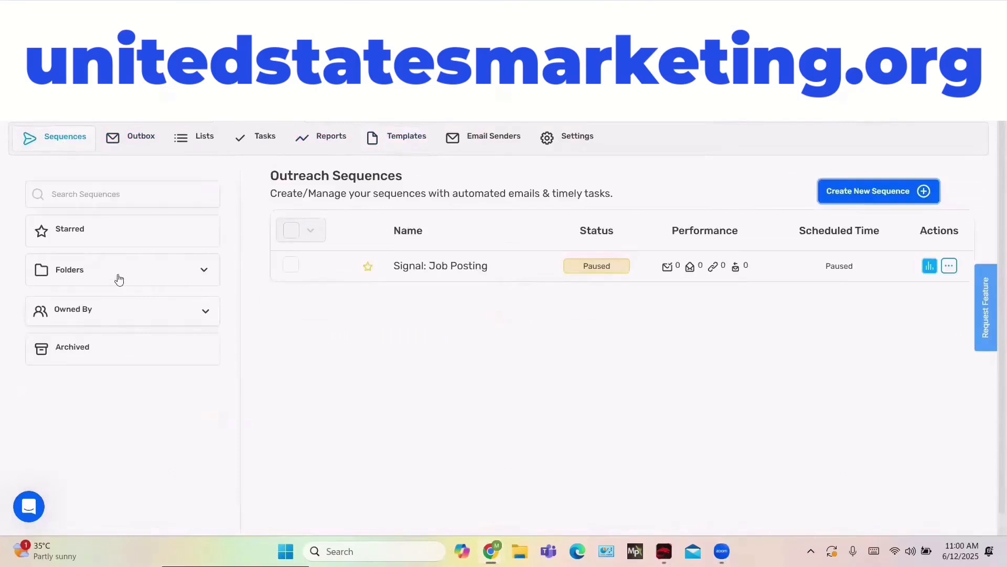
left_click(860, 191)
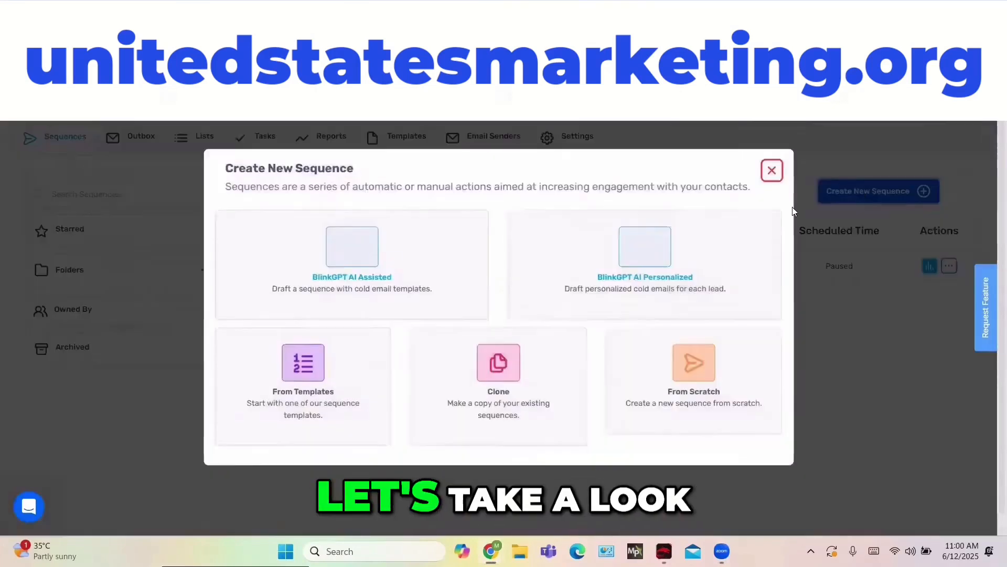
left_click(362, 381)
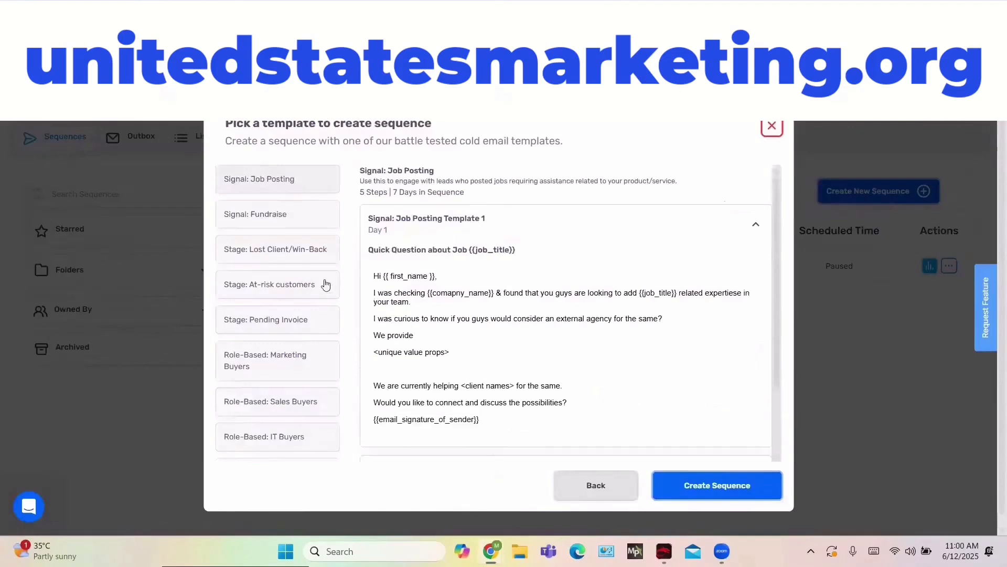
- Preview the Signal: Fundraise and Stage: Lost Client/Win-Back sequence templates
left_click(293, 215)
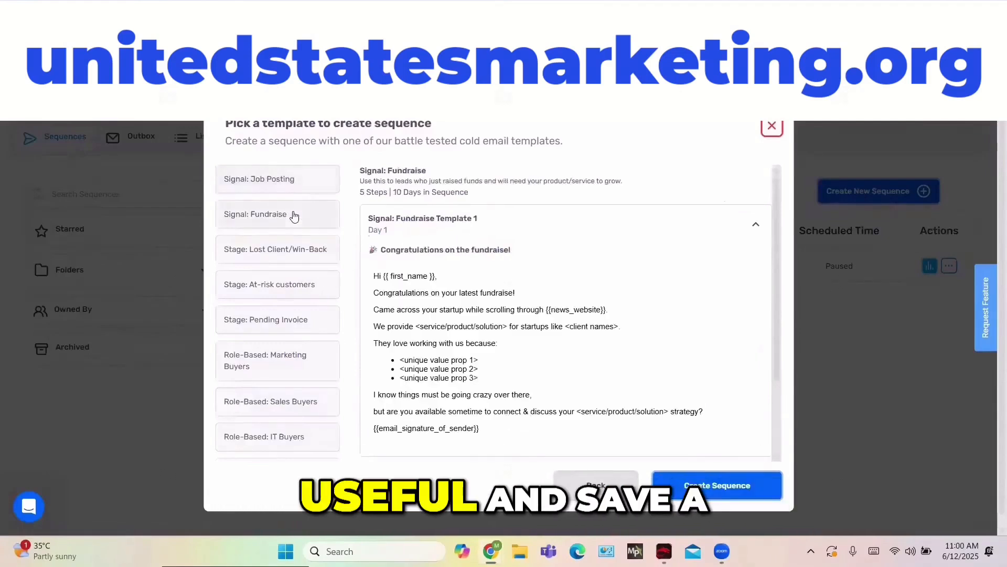
scroll(402, 292, "down", 5)
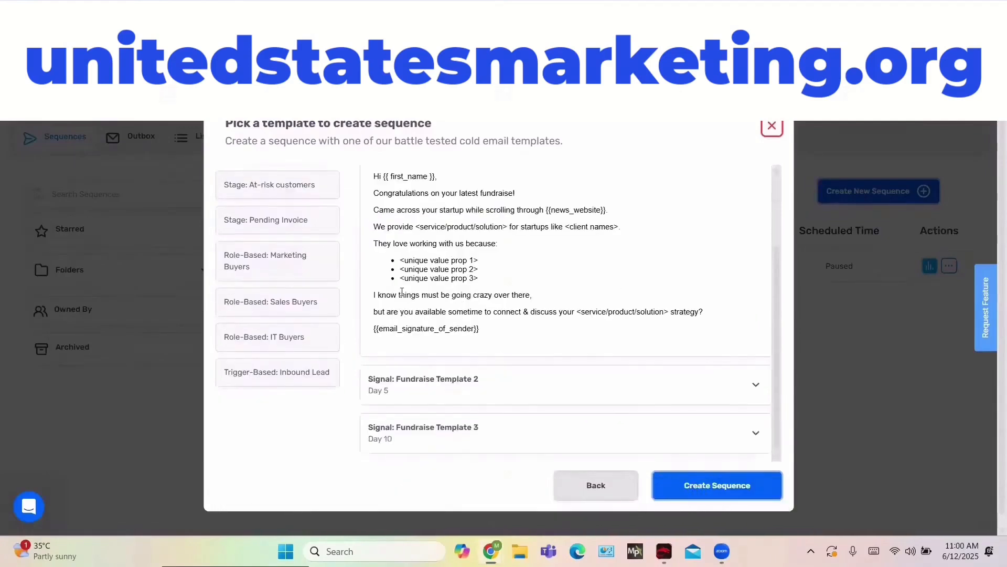
scroll(402, 292, "up", 5)
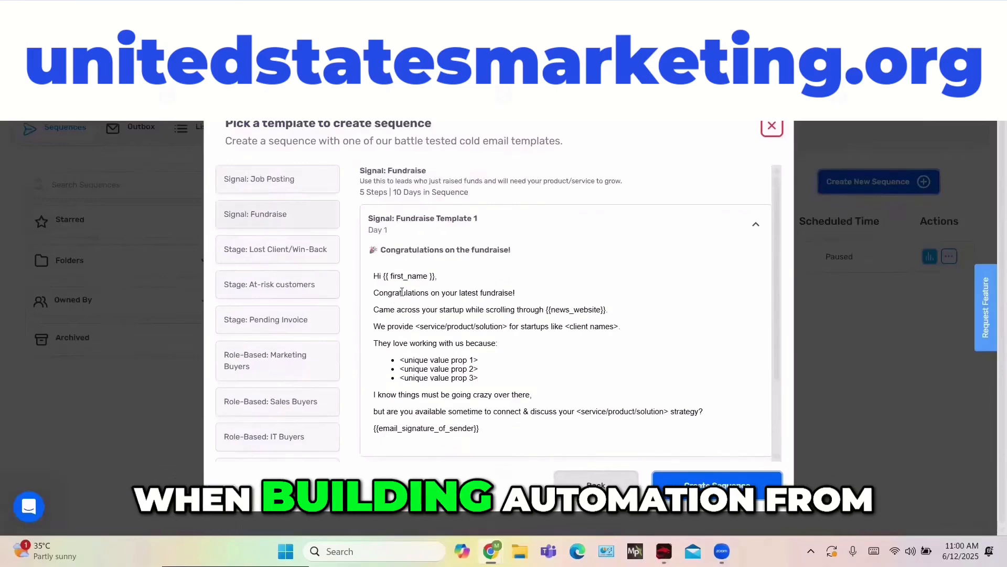
left_click(273, 252)
scroll(421, 293, "down", 5)
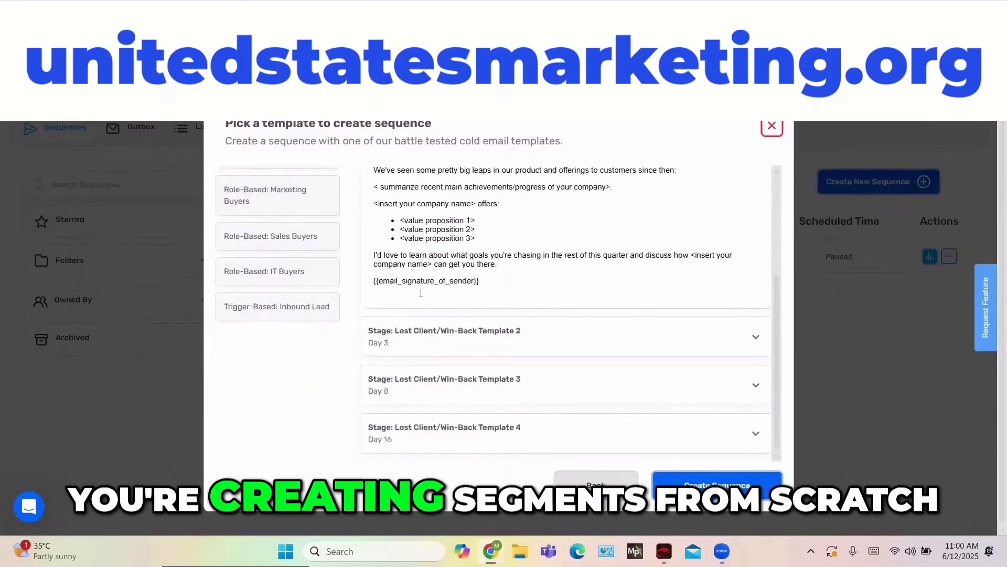
scroll(421, 293, "up", 5)
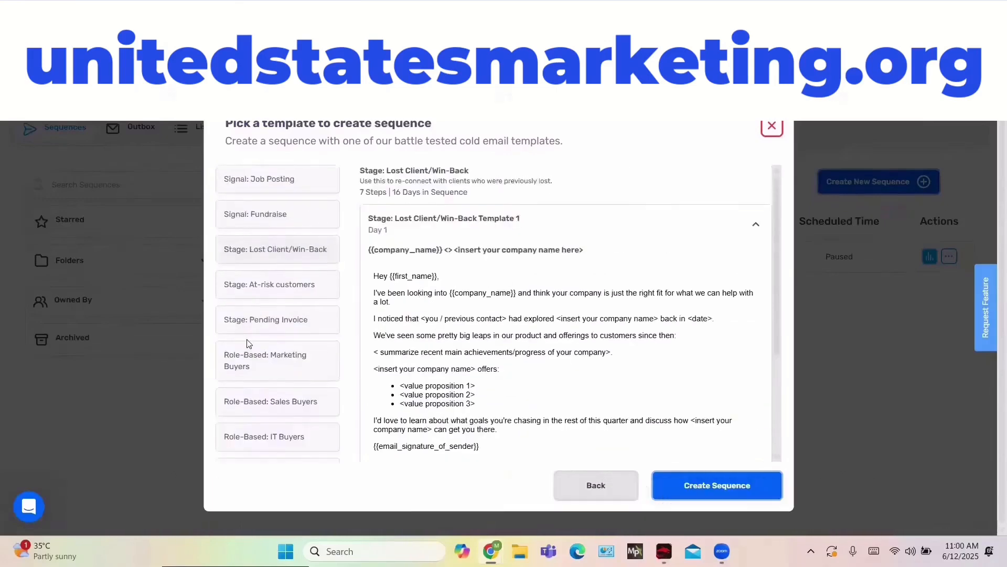
- Preview the Stage: At-risk customers and Stage: Pending Invoice sequence templates
left_click(275, 288)
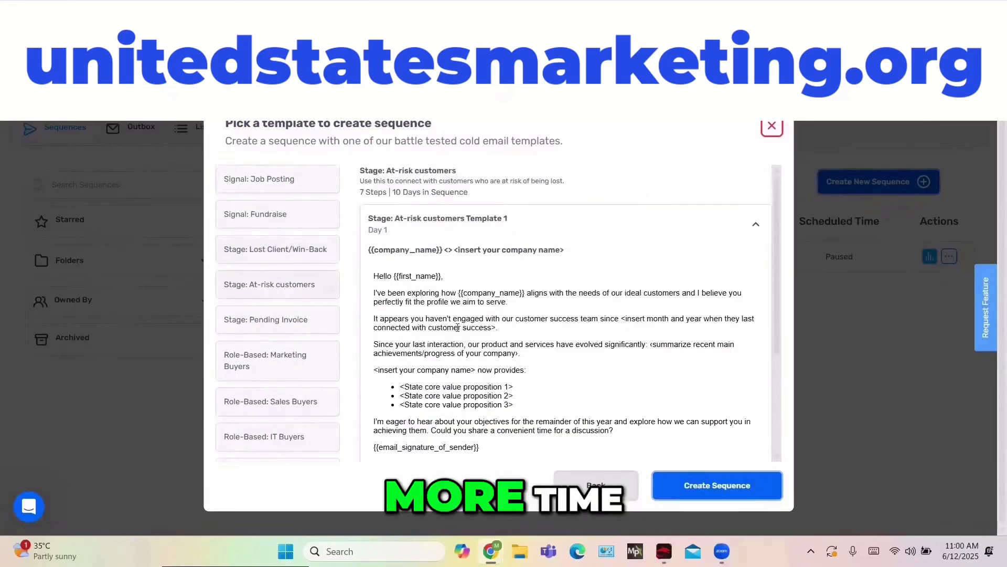
scroll(457, 328, "down", 5)
scroll(458, 333, "up", 5)
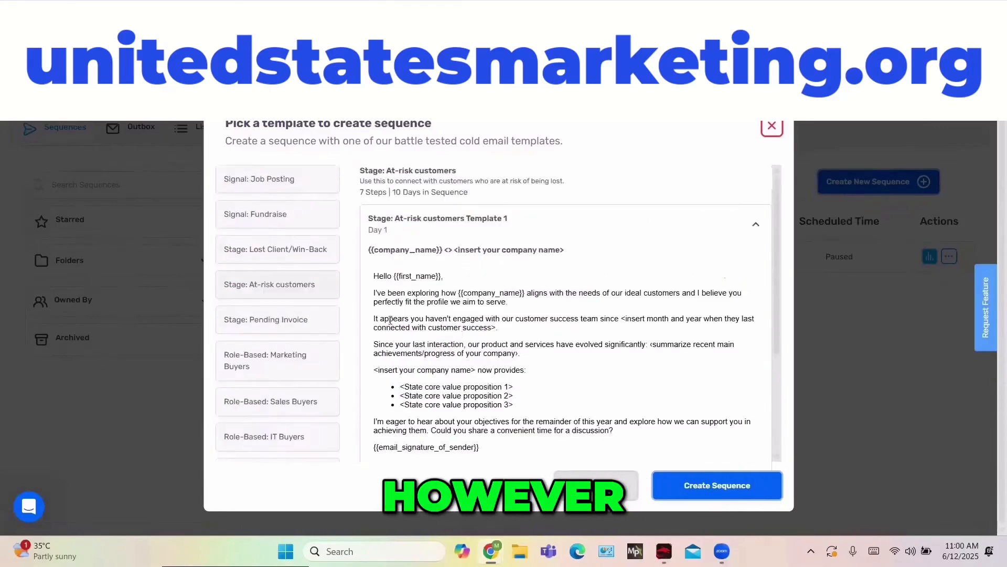
left_click(306, 321)
scroll(305, 356, "down", 1)
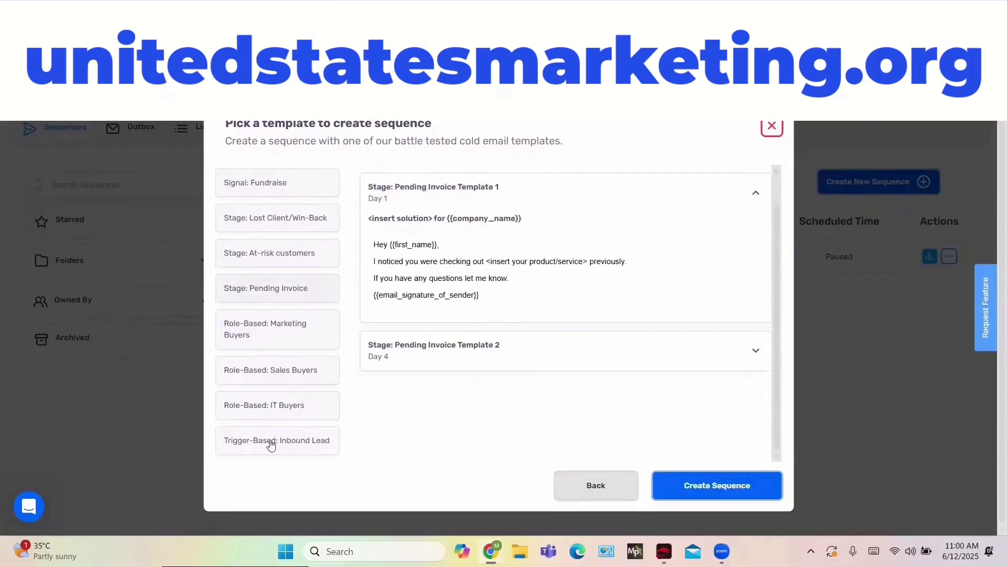
- Close the template picker, reopen the Signal: Job Posting sequence and review its lead source and email blocks
left_click(769, 131)
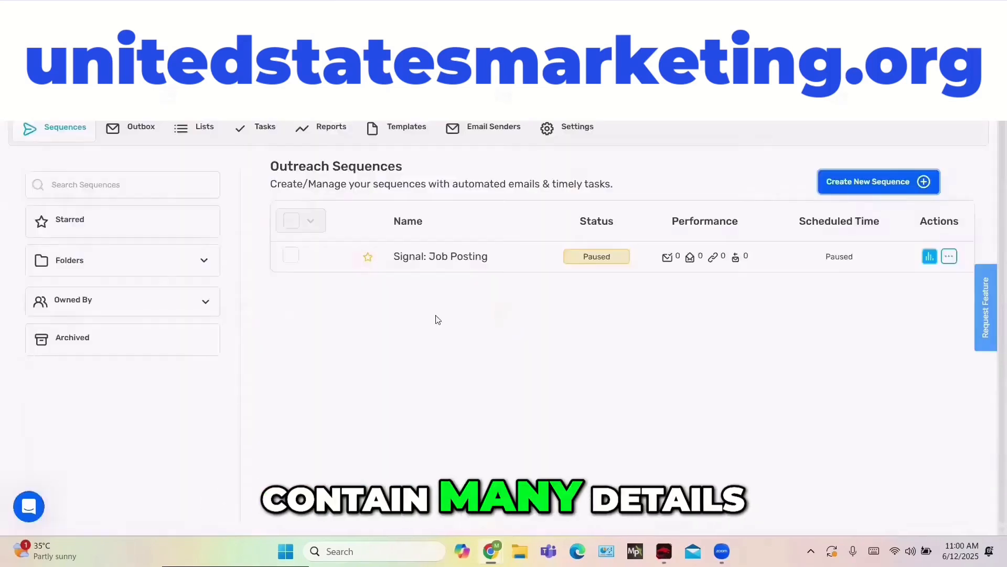
scroll(438, 319, "up", 1)
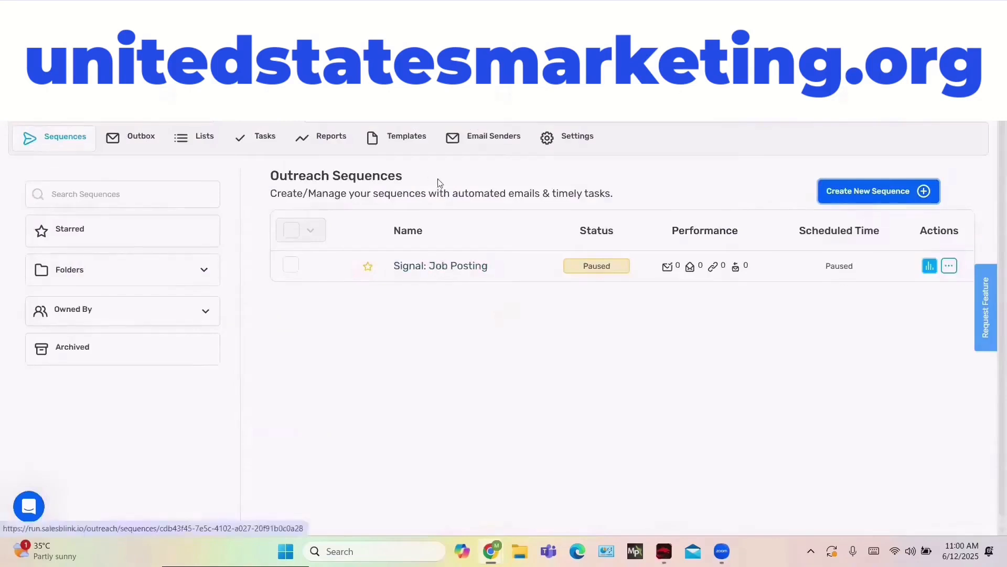
left_click(420, 266)
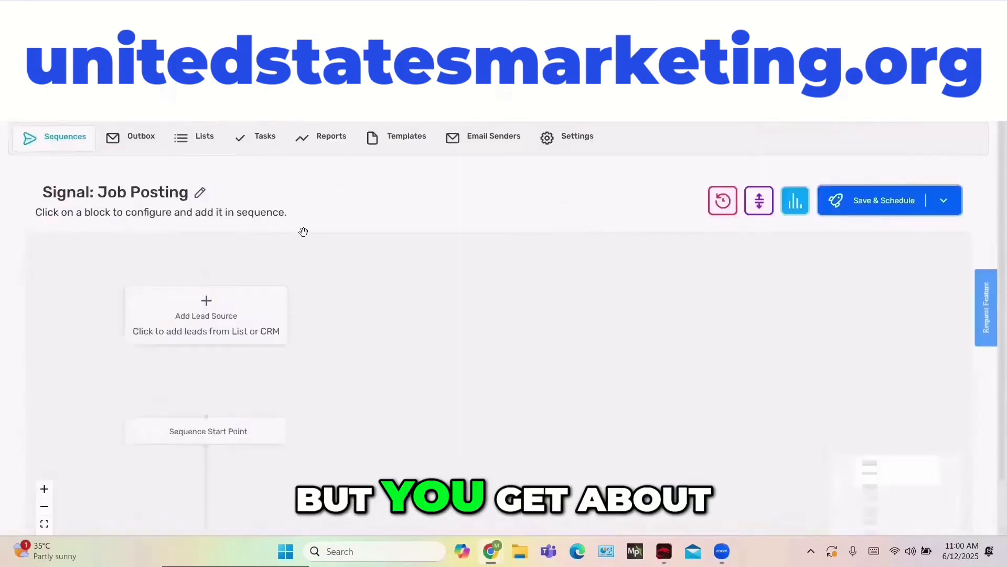
scroll(305, 334, "down", 6)
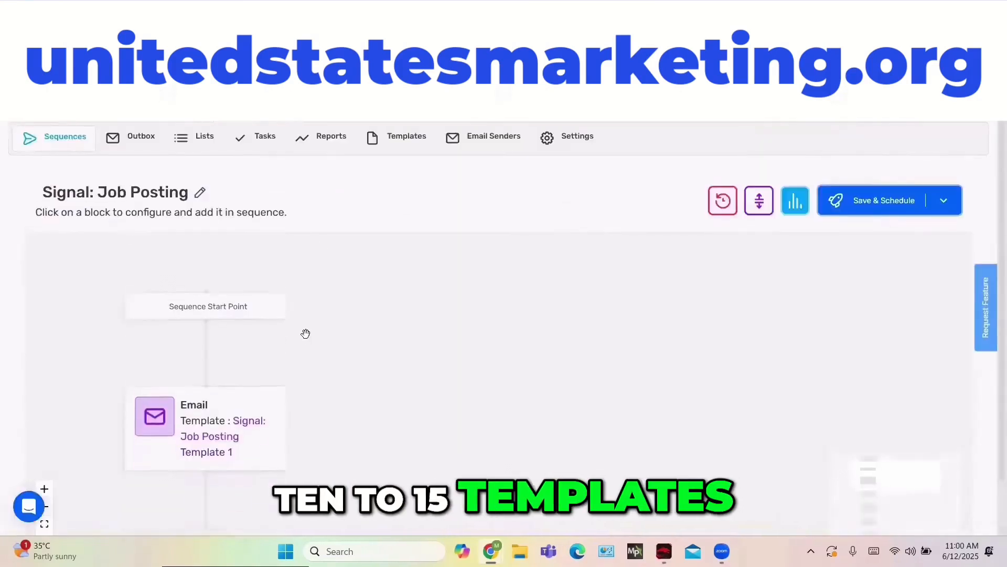
scroll(305, 333, "up", 10)
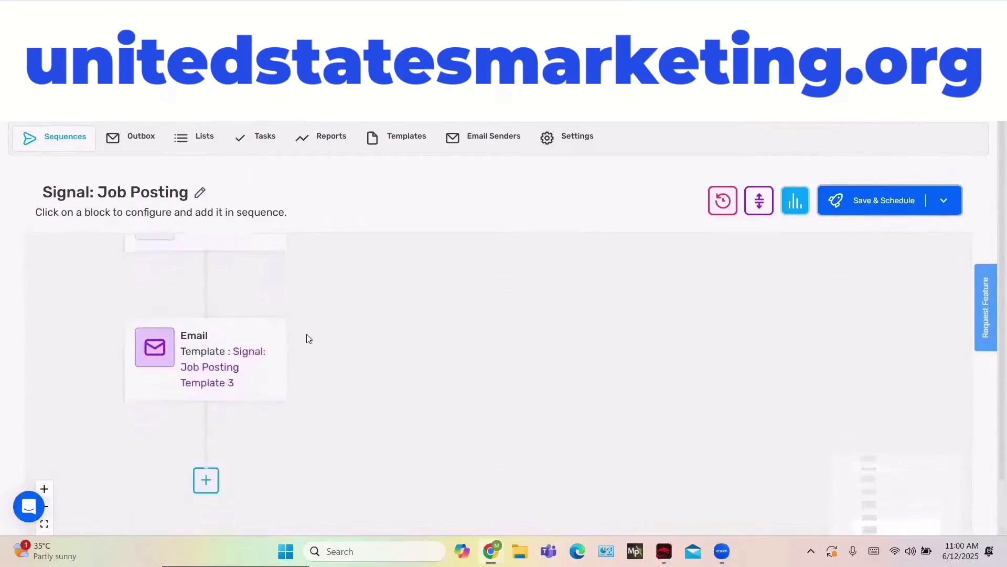
scroll(306, 334, "up", 2)
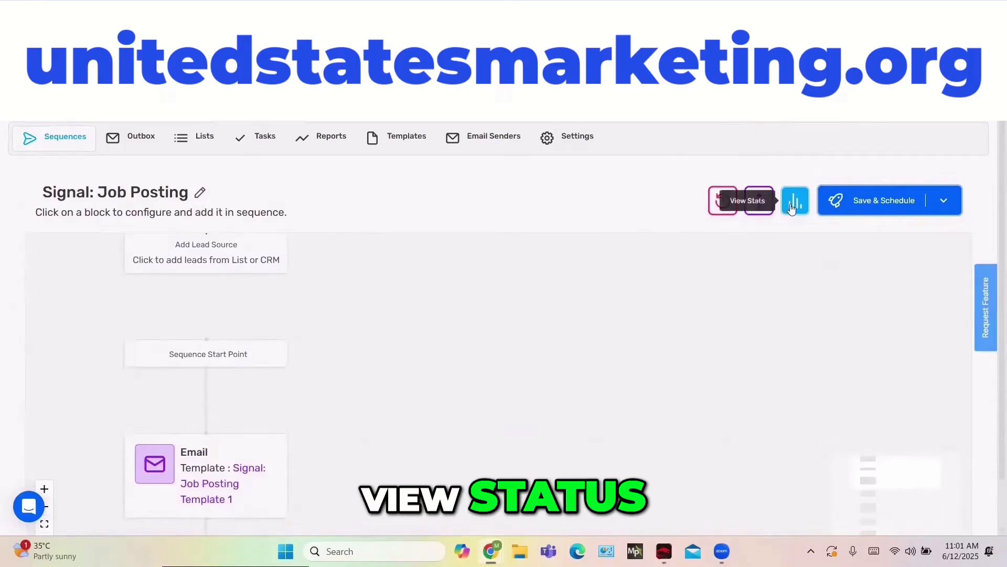
- Try to save and schedule the Signal: Job Posting sequence, look through its blocks again and return to the sequence list
left_click(833, 205)
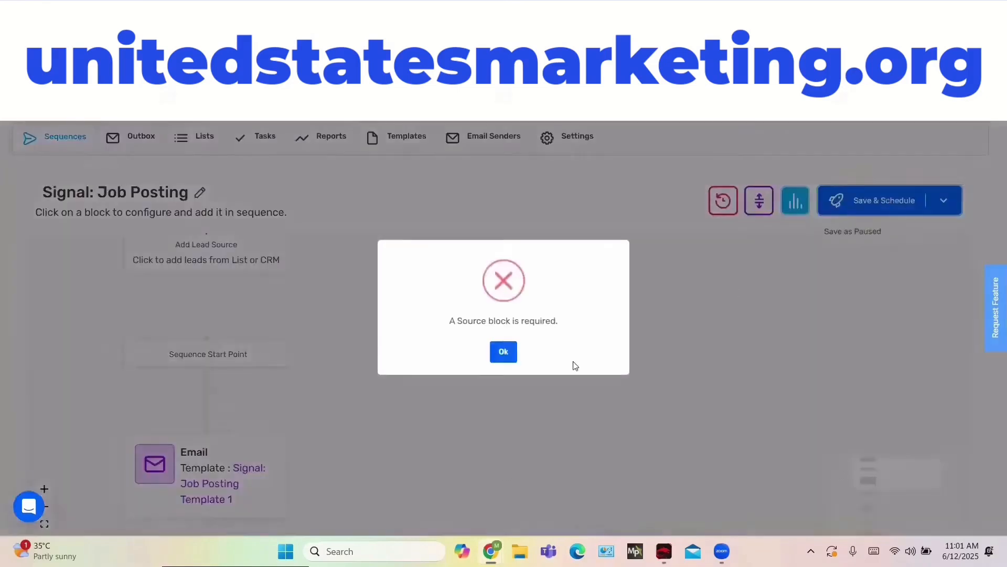
left_click(505, 352)
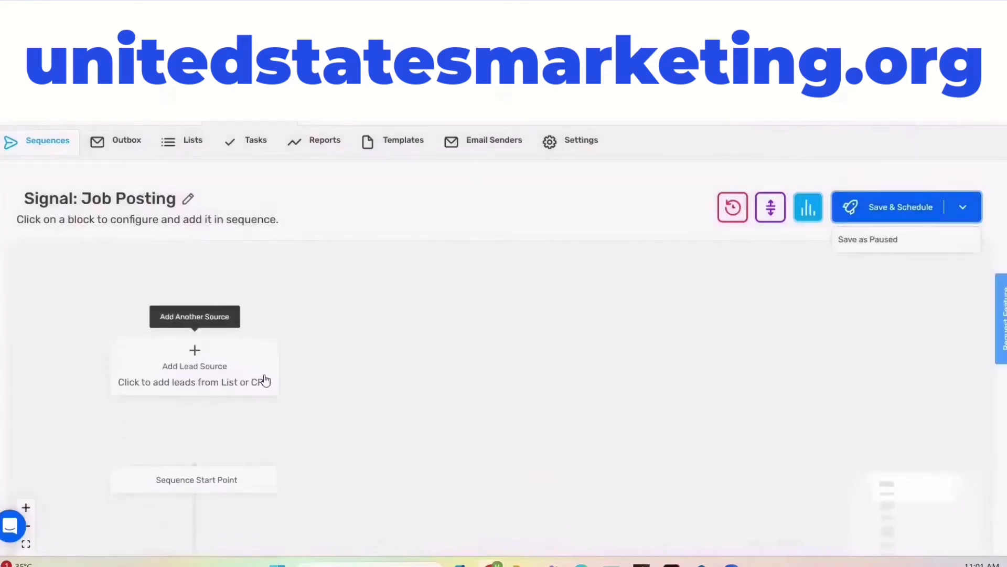
scroll(263, 370, "down", 1)
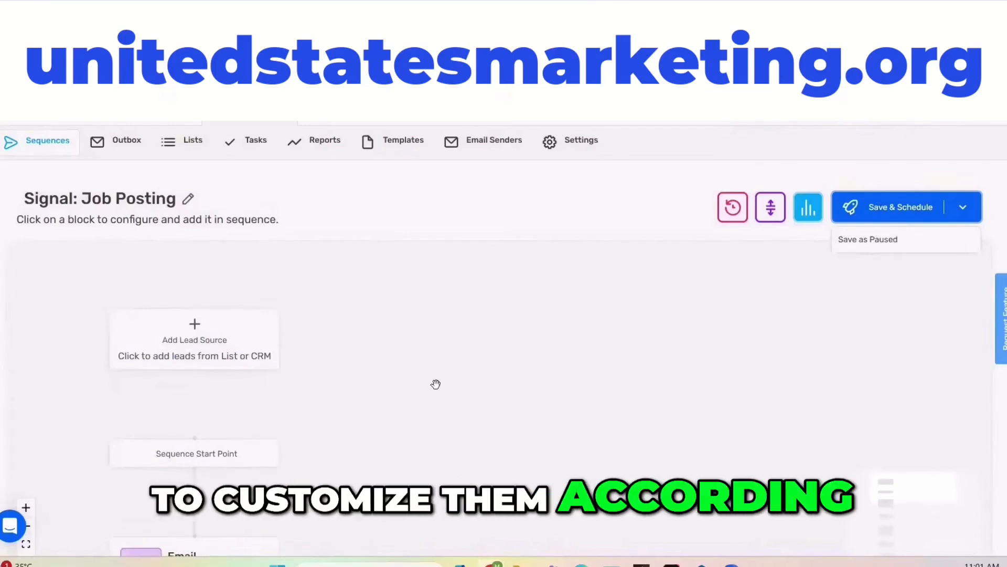
scroll(436, 383, "down", 10)
scroll(436, 384, "up", 7)
scroll(436, 383, "up", 5)
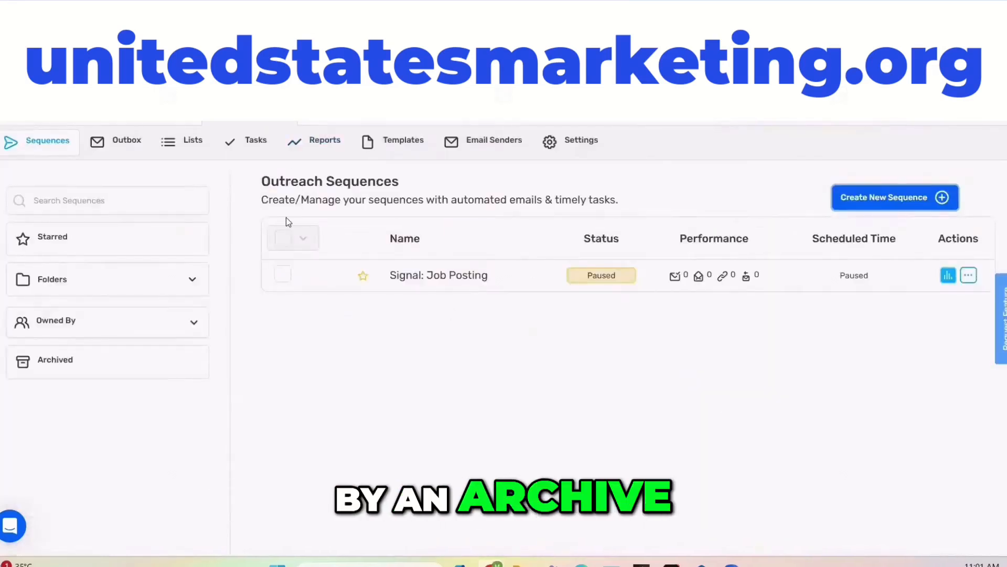
- Check the Outbox, Lists and Tasks pages, then follow the option to create a sequence with tasks
left_click(120, 142)
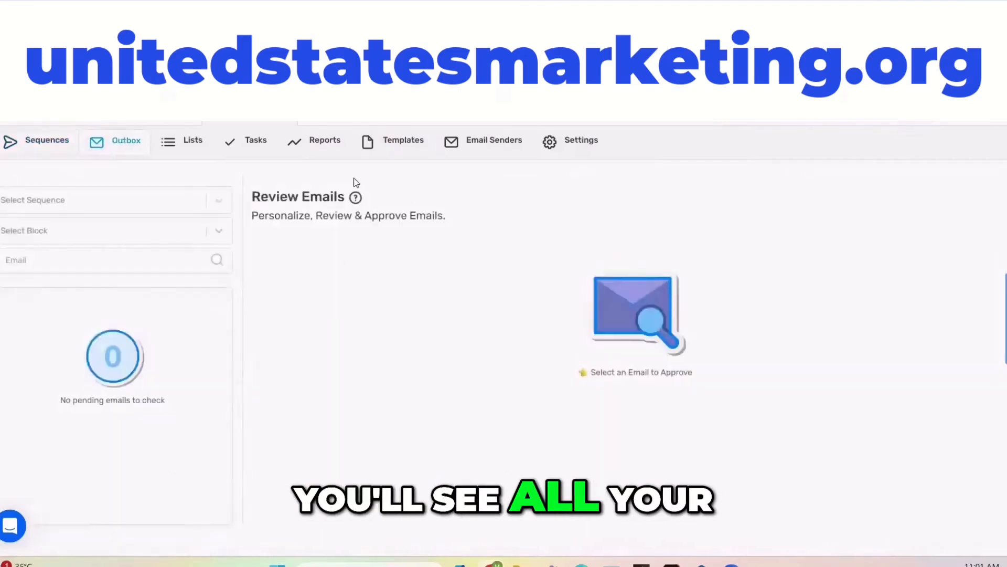
left_click(194, 140)
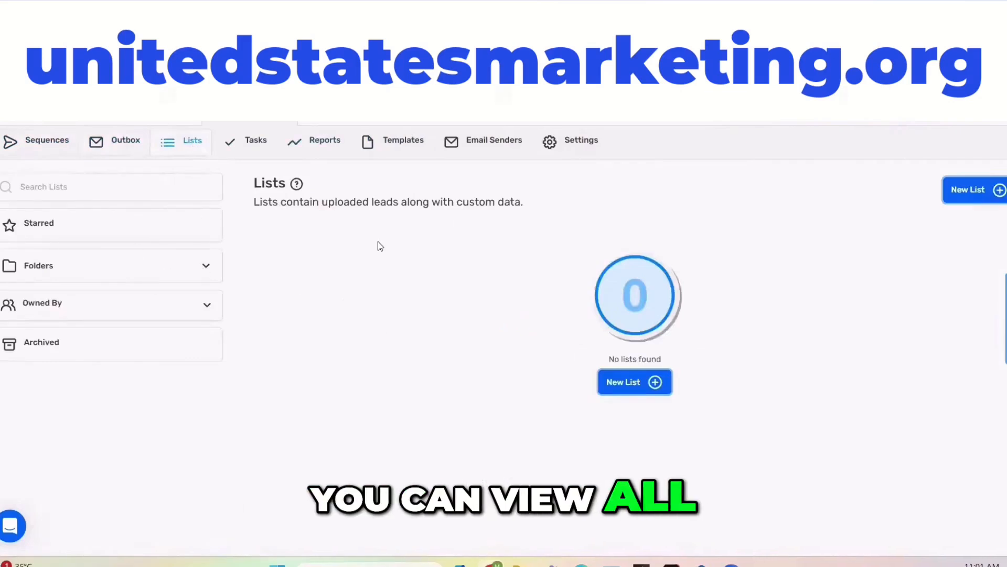
left_click(261, 152)
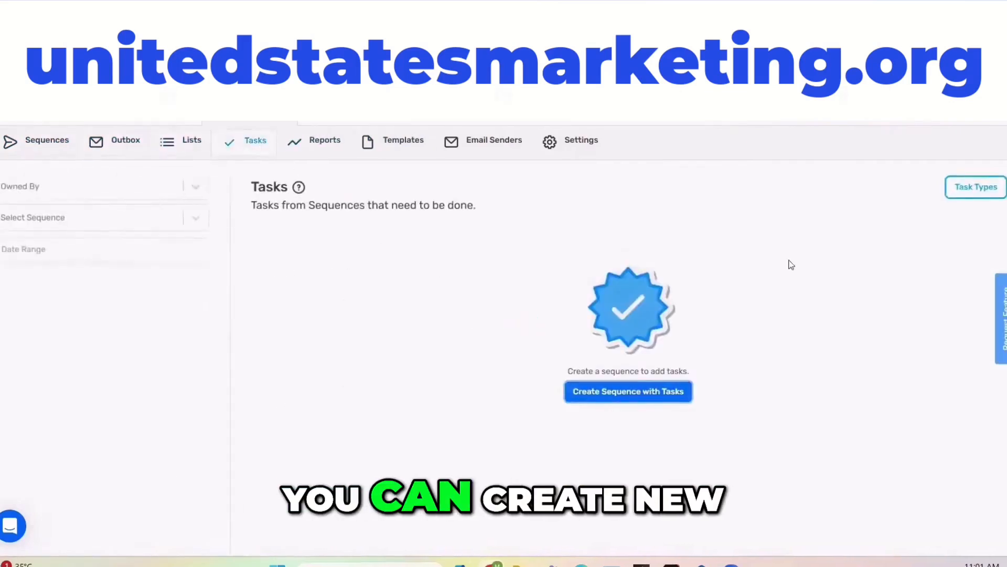
left_click(603, 393)
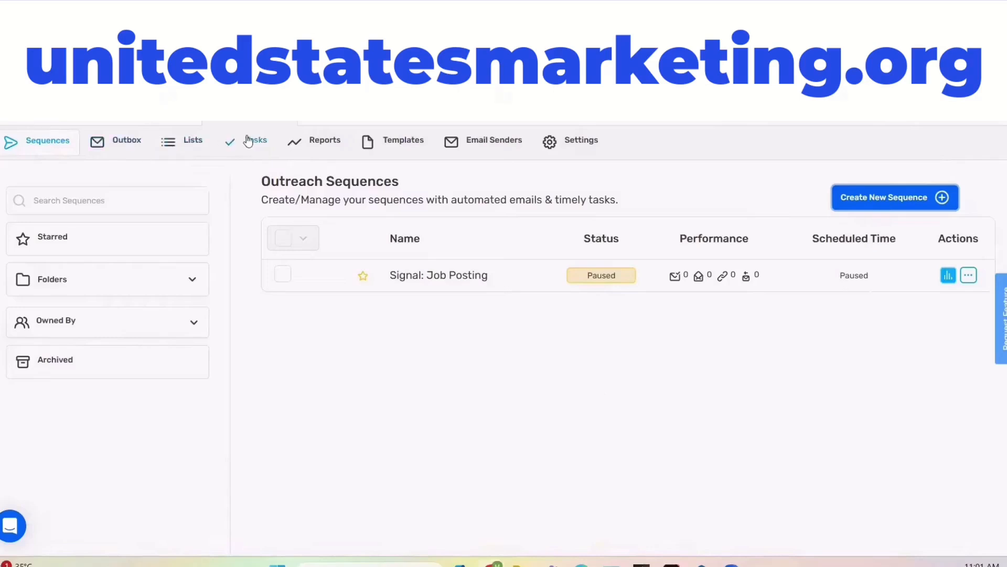
- Review the Sequence Logs report and the Email Sending Schedule calendar for June 2025
left_click(324, 141)
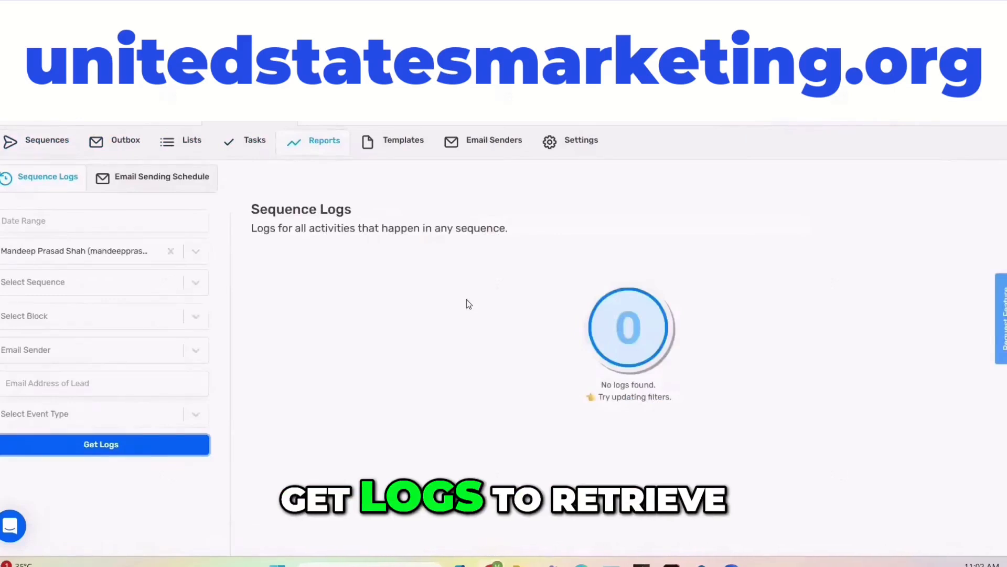
left_click(154, 179)
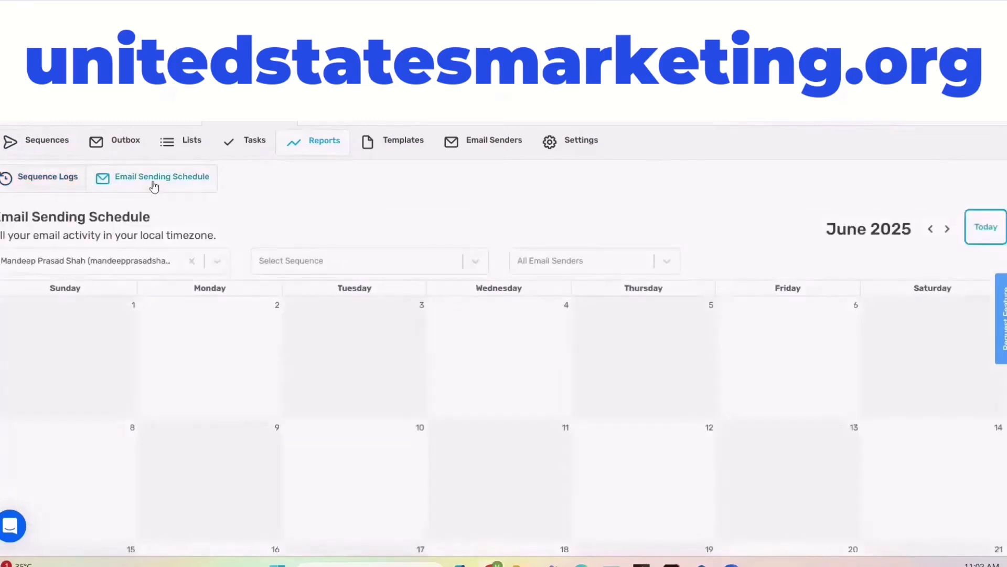
scroll(249, 292, "down", 9)
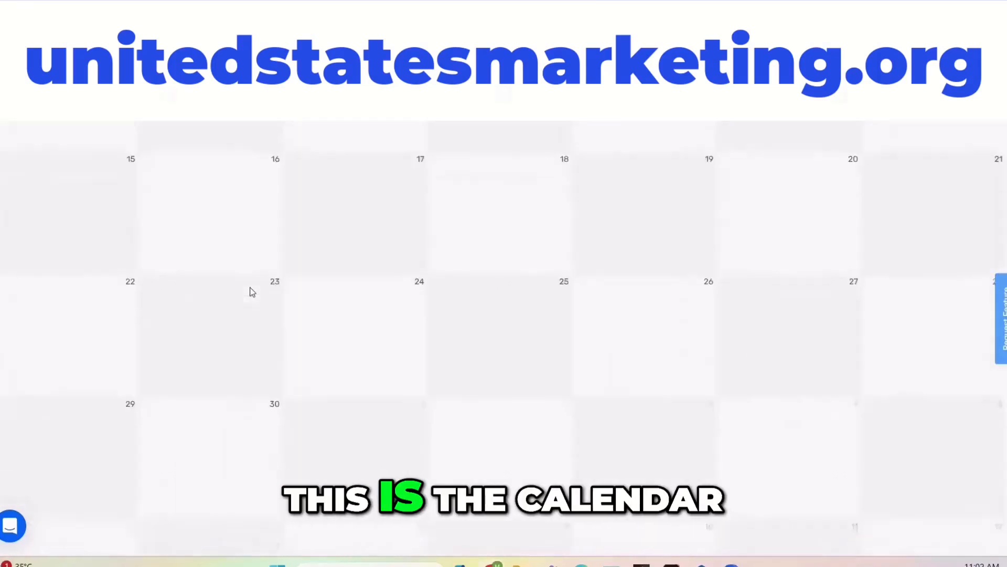
scroll(250, 291, "up", 9)
scroll(250, 291, "up", 1)
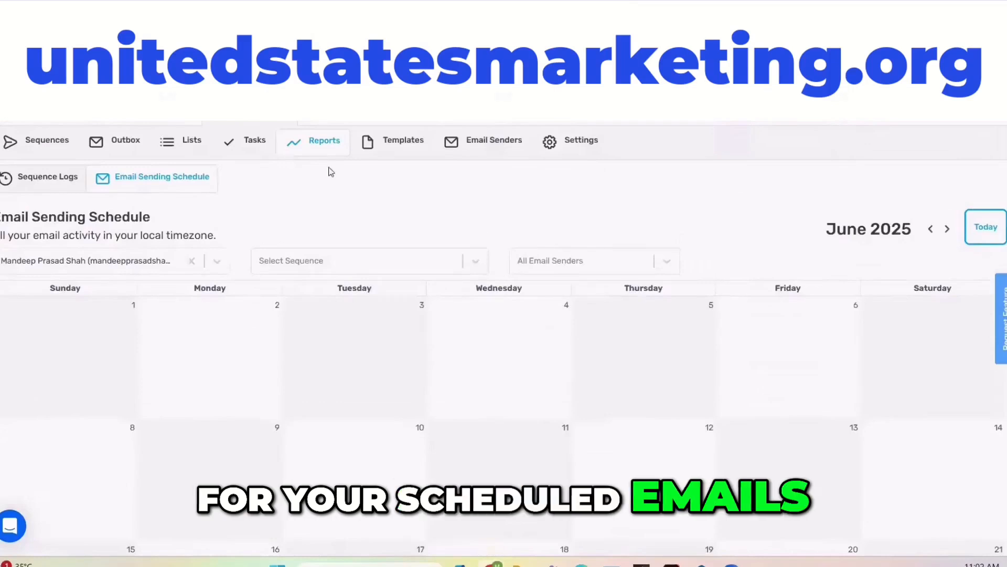
- Look over the Email & Task Templates list with the job posting email templates
left_click(409, 150)
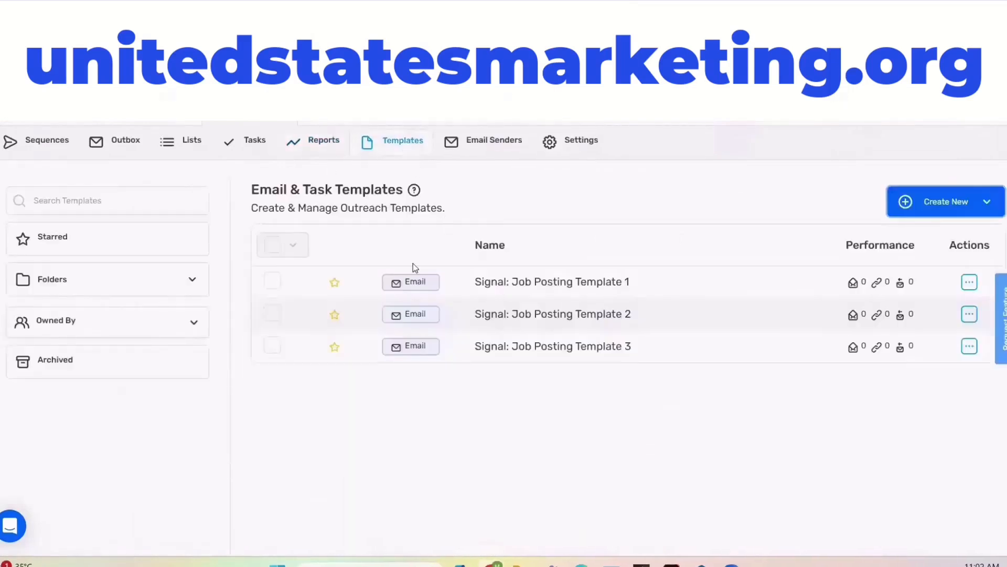
scroll(541, 306, "down", 1)
scroll(542, 307, "up", 1)
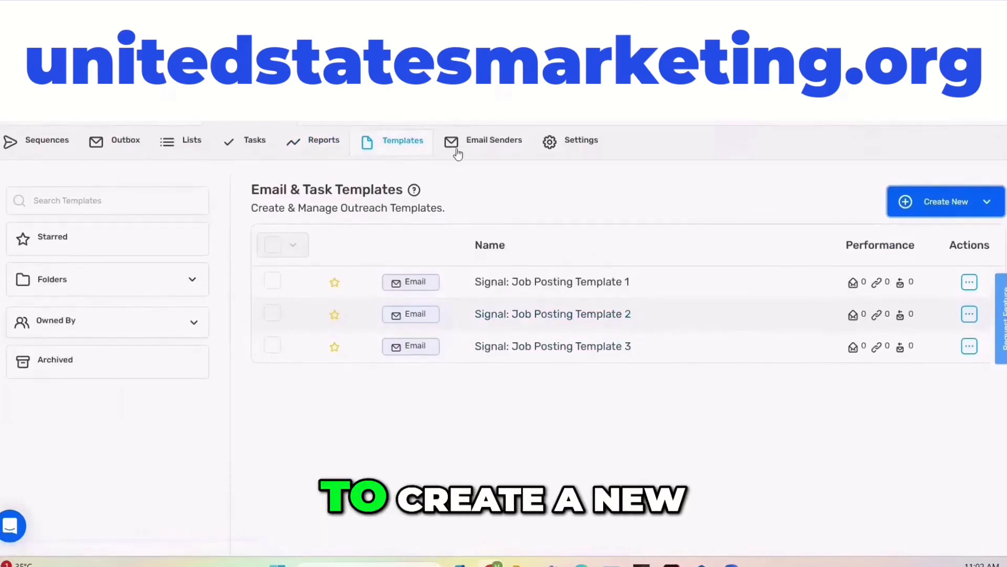
- Look over the Email Senders page and its status filters, dismissing the support chat message
left_click(492, 142)
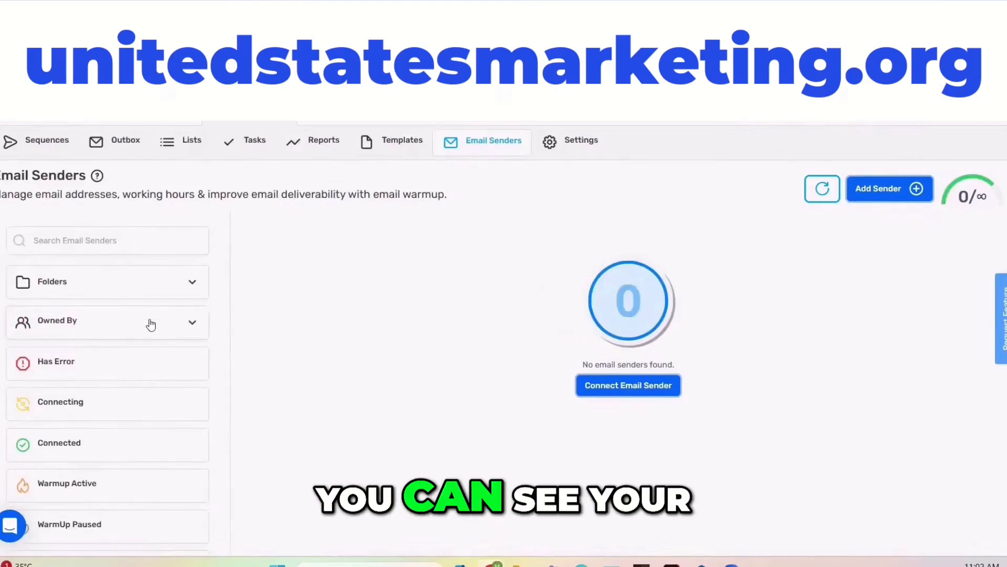
scroll(150, 323, "down", 1)
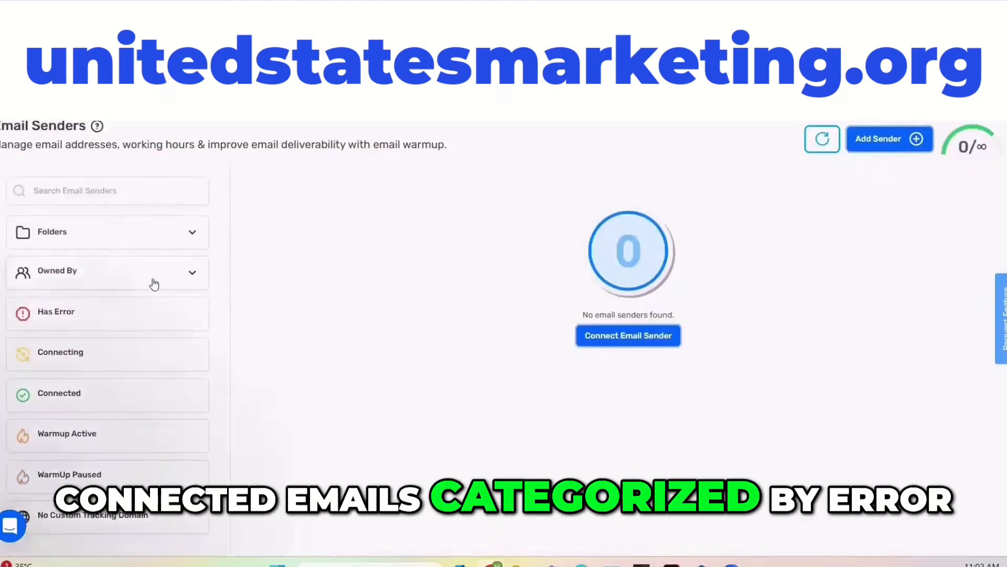
scroll(171, 355, "up", 1)
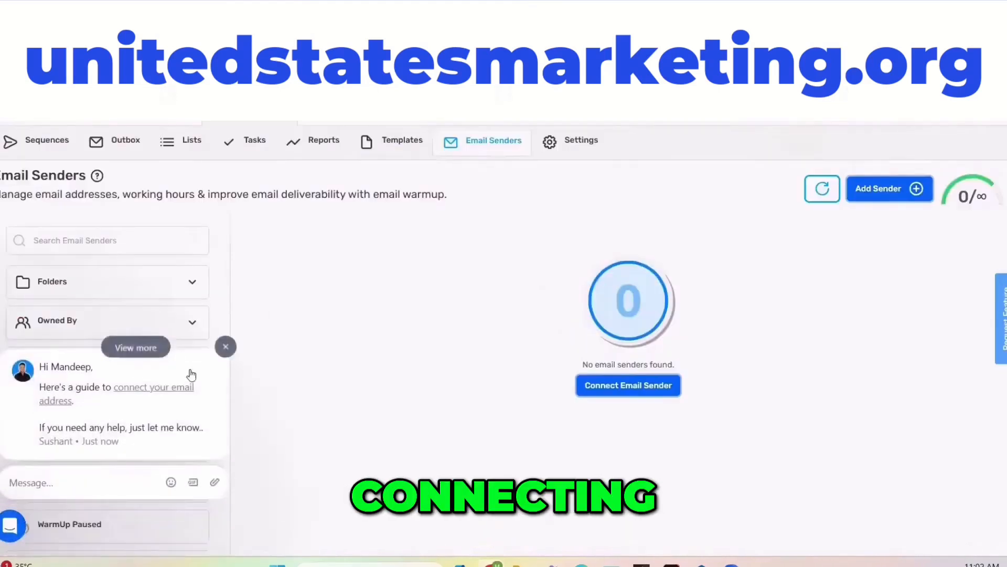
left_click(12, 521)
left_click(8, 529)
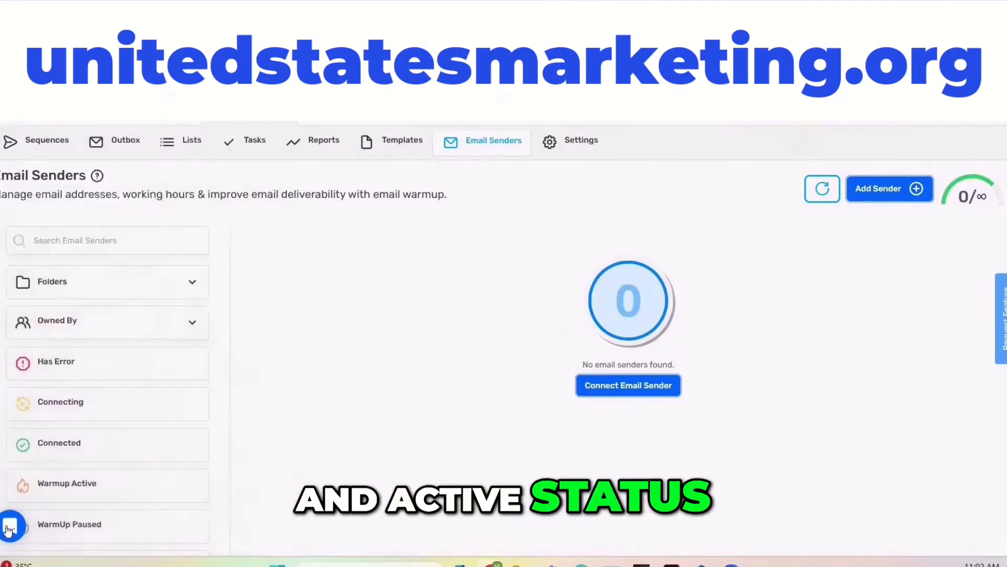
left_click(579, 141)
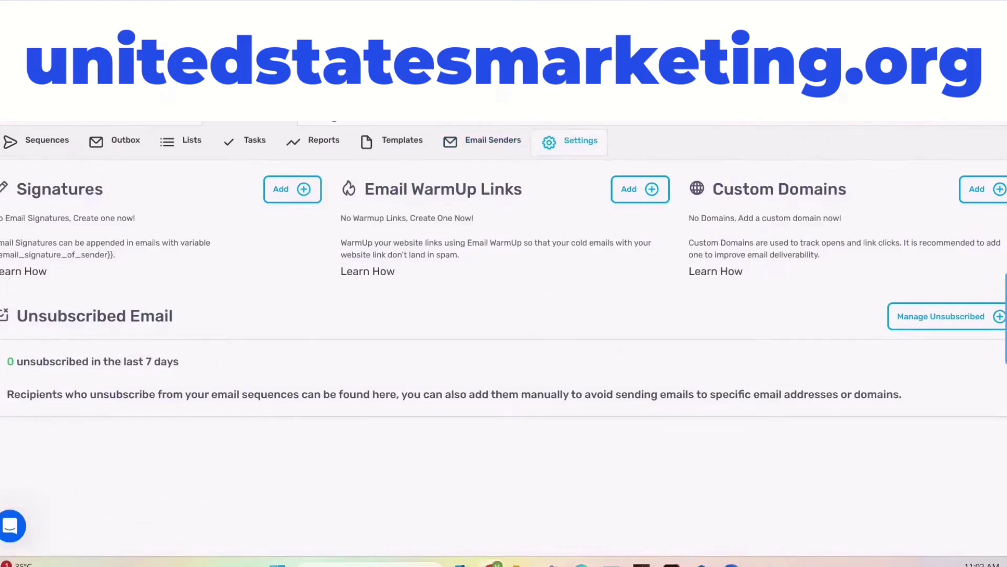
left_click(333, 112)
mouse_move(410, 111)
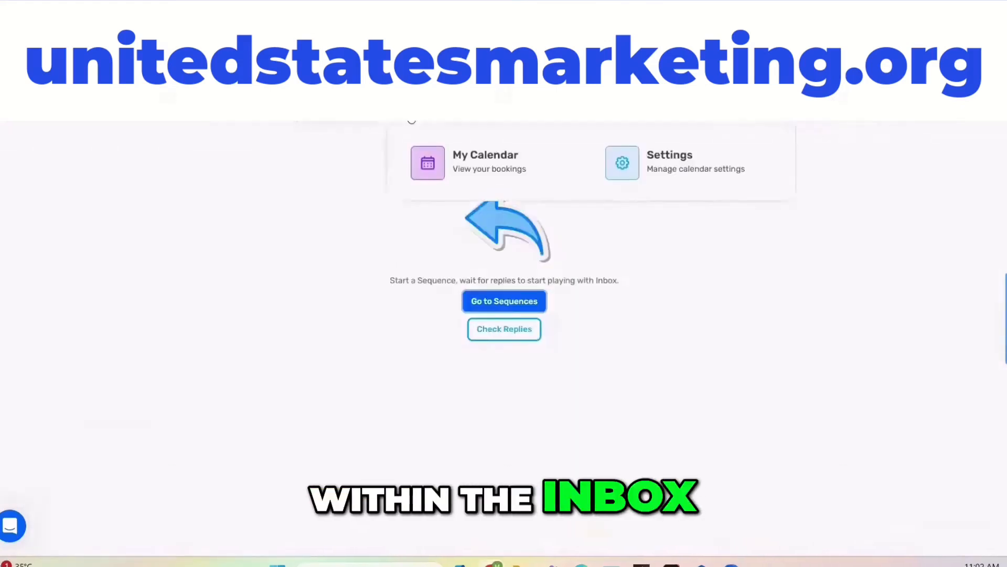
left_click(451, 160)
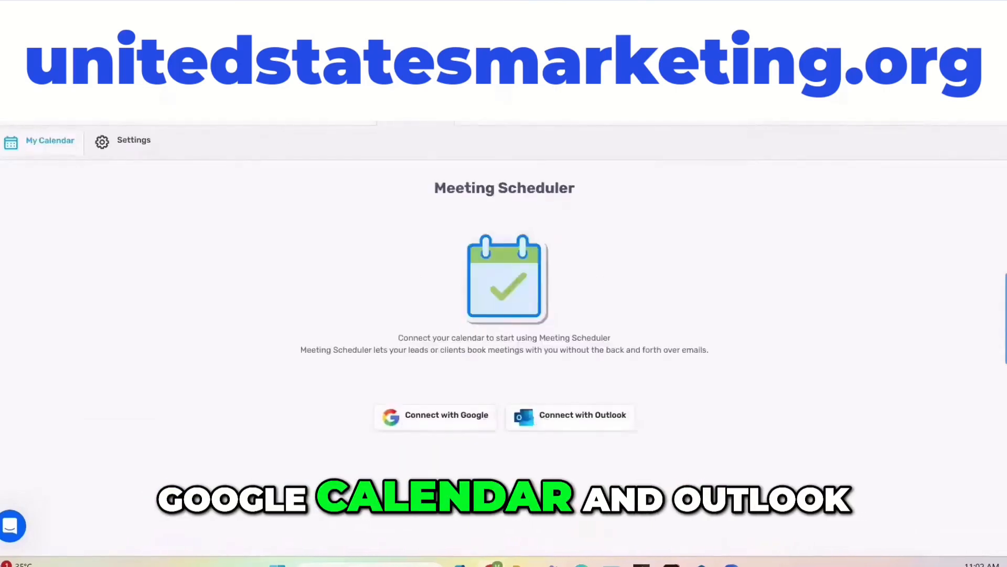
- Return to the dashboard and look over its sequences, email stats and activity logs
left_click(152, 111)
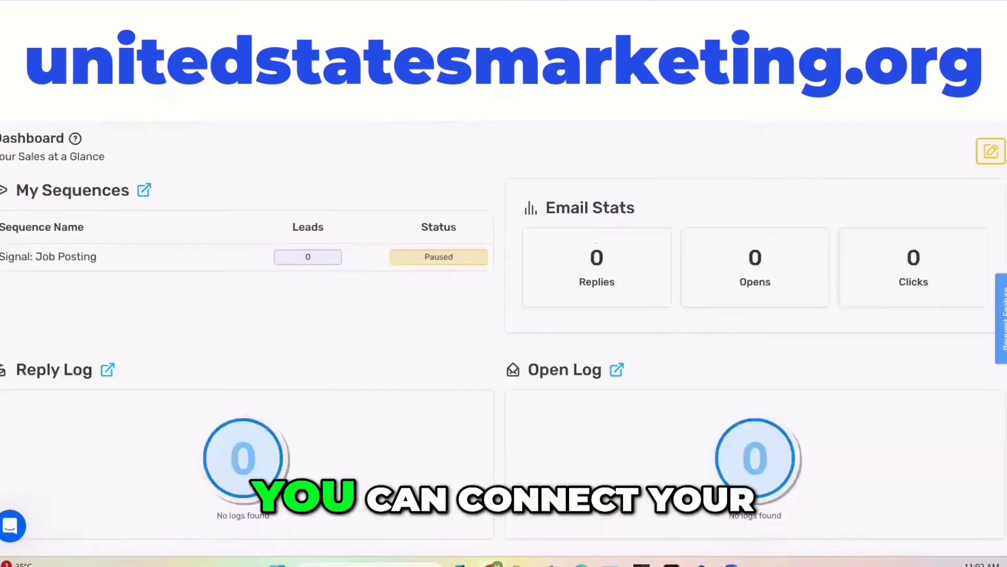
scroll(403, 299, "down", 5)
scroll(403, 299, "up", 5)
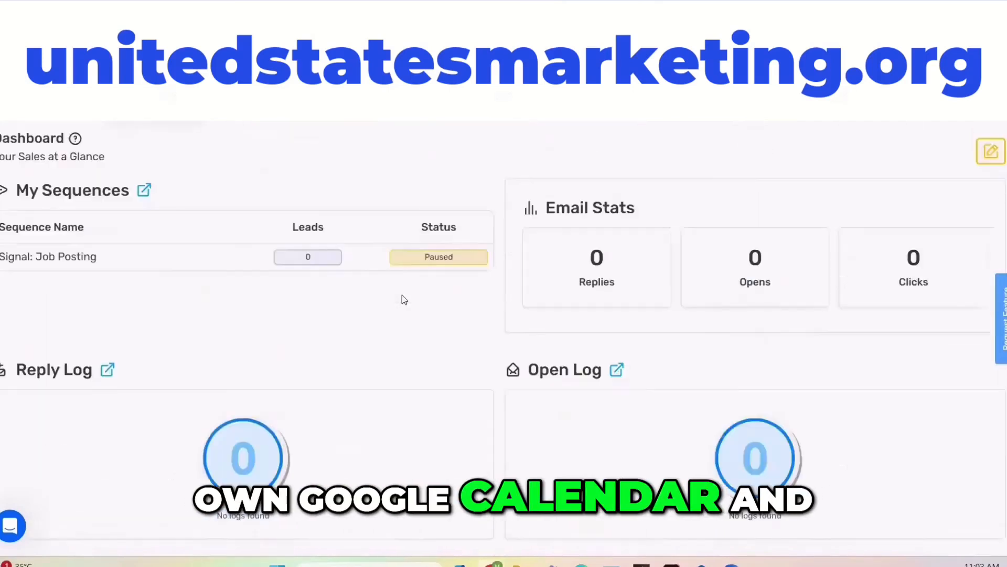
- Create a new BlinkGPT AI Assisted outreach sequence named "Applying for Phd"
left_click(271, 119)
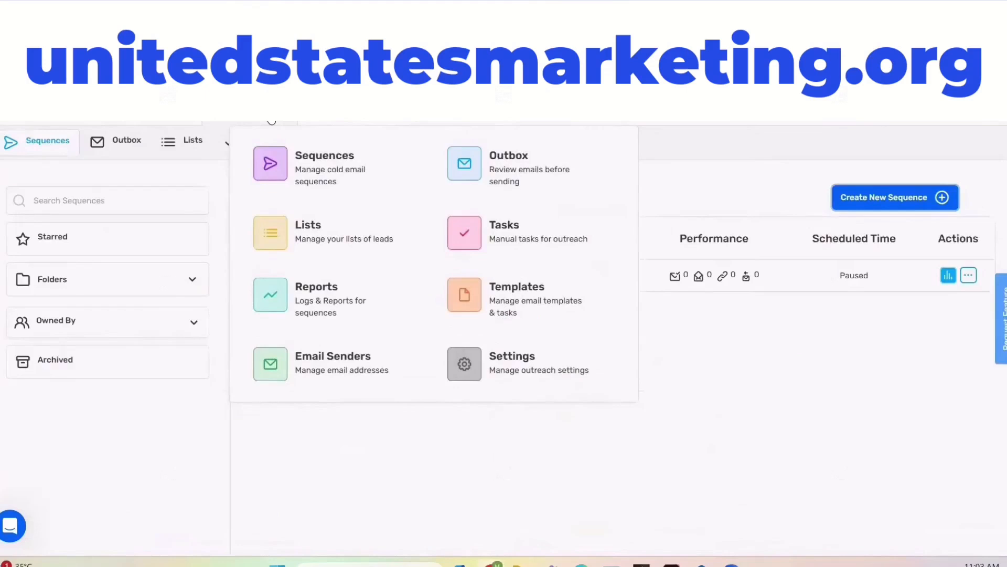
left_click(895, 198)
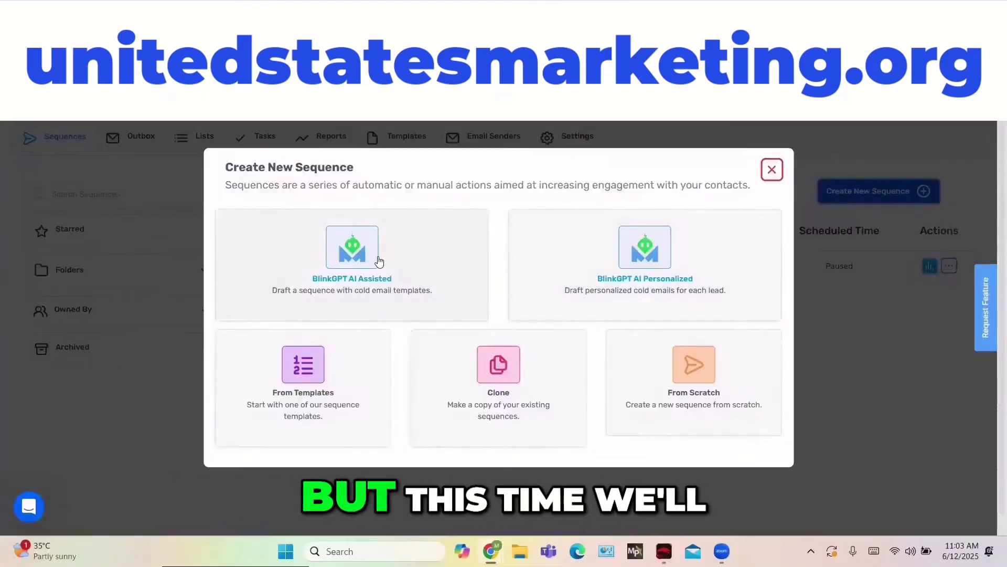
left_click(379, 261)
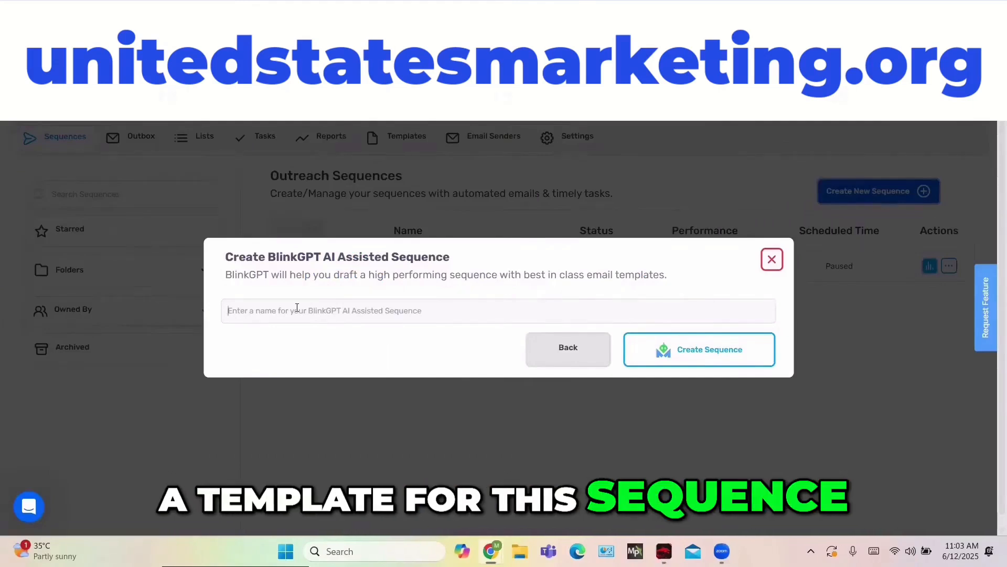
type("a")
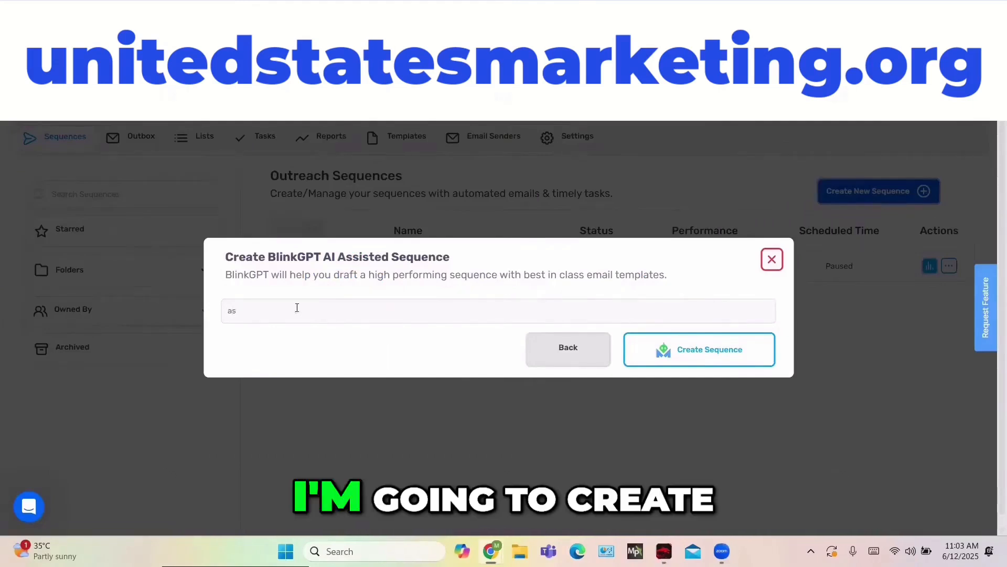
key("BackSpace")
type("A")
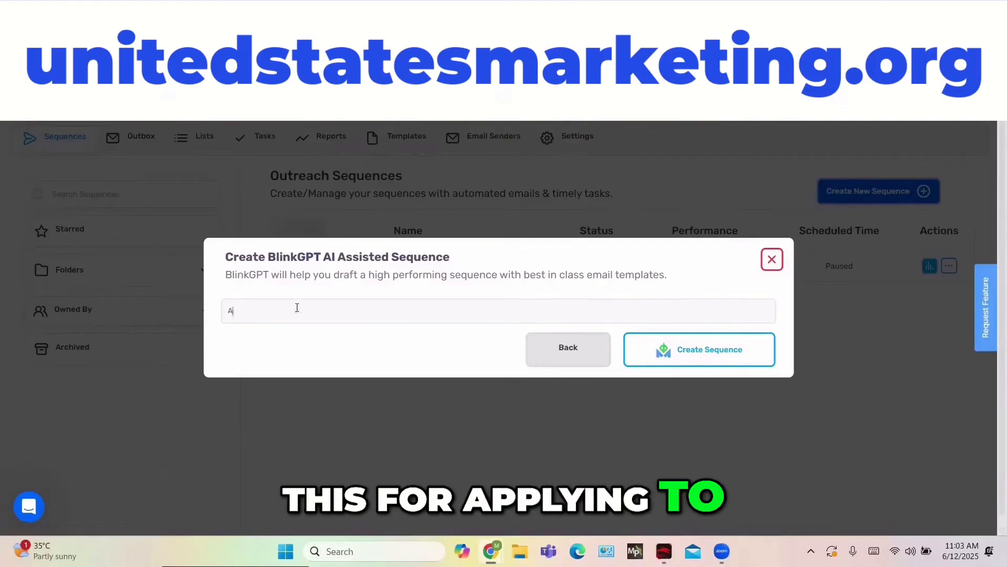
type("pplying for")
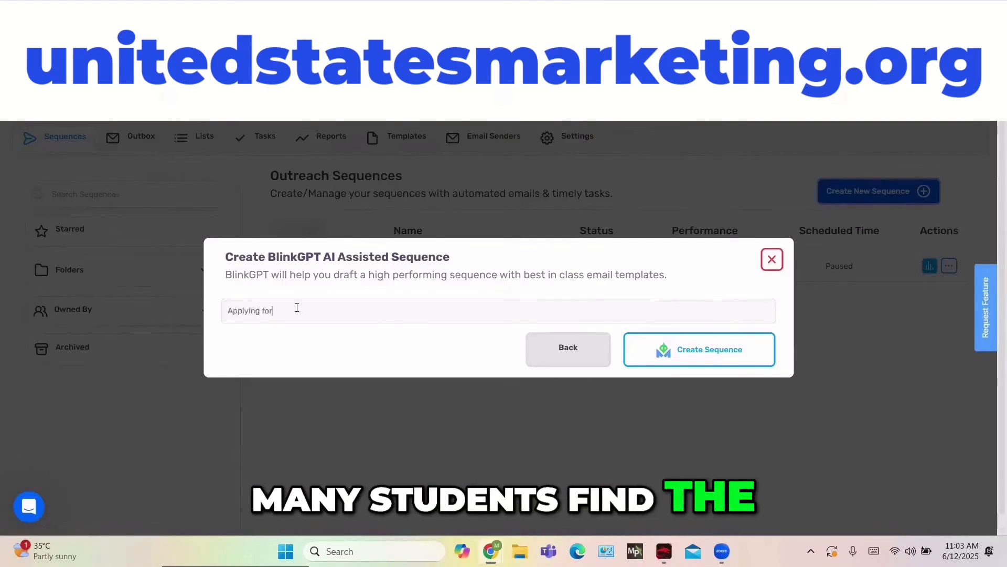
type(" Phd")
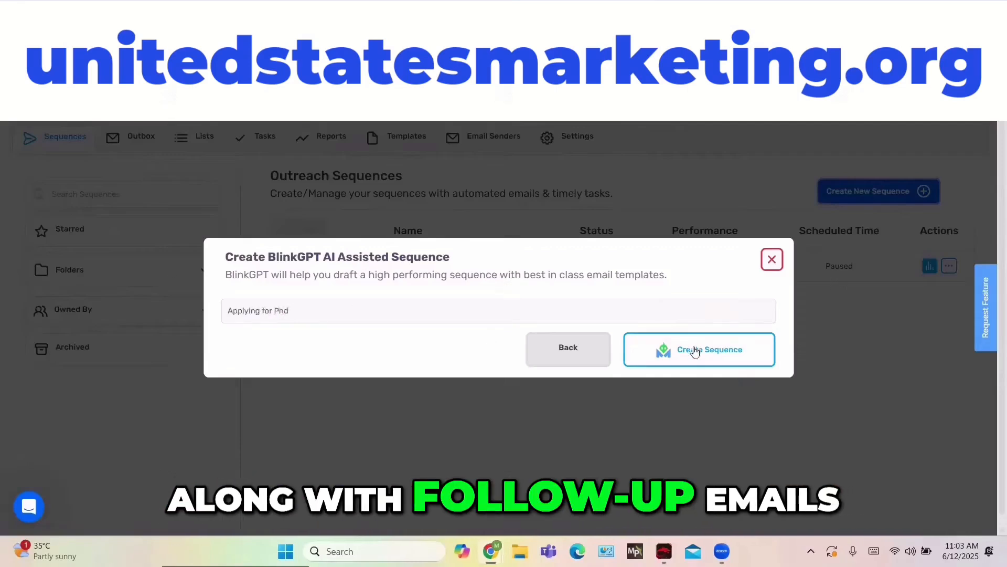
left_click(695, 350)
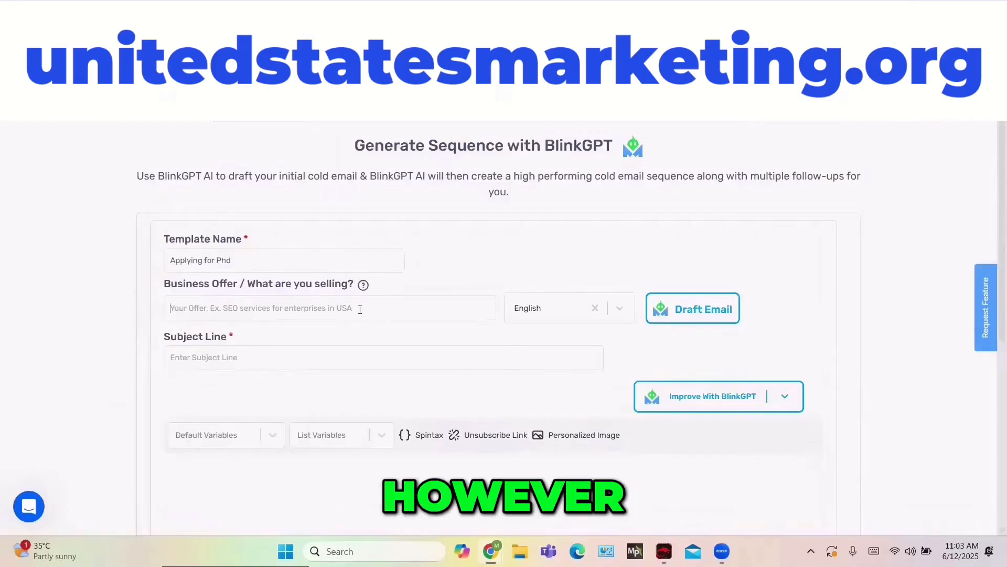
- Enter "I want to apply for Phd" as the template's business offer
type("I want")
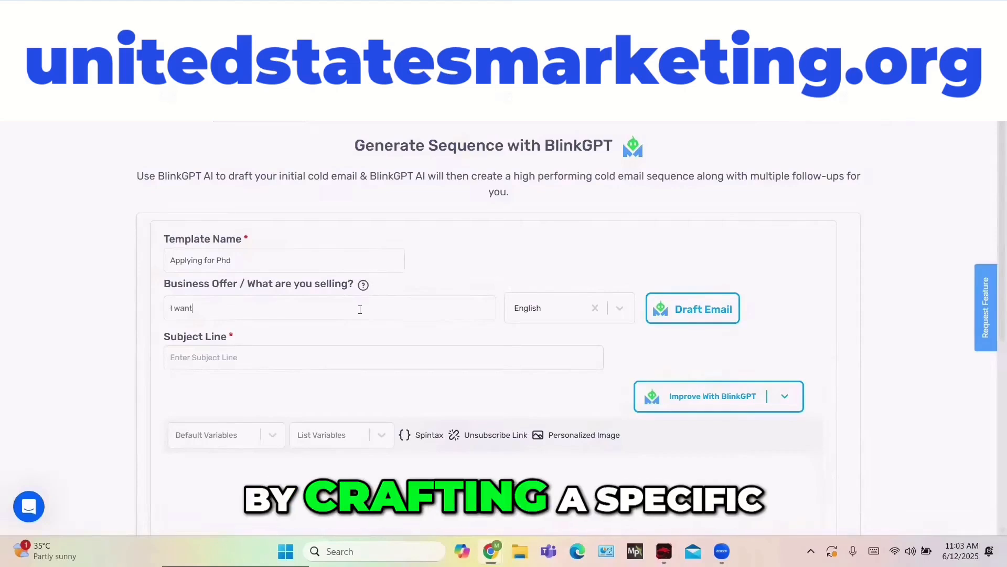
type(" to a")
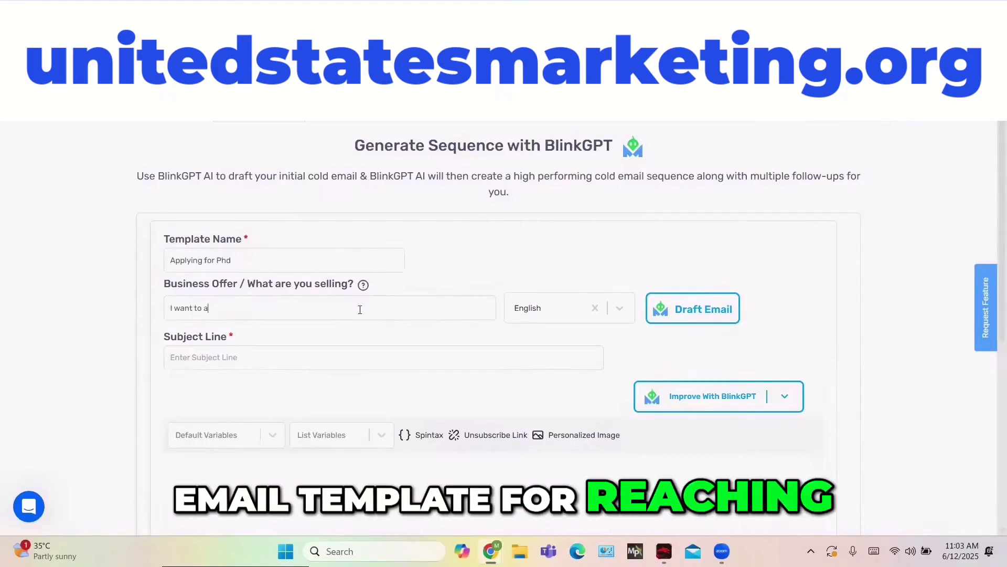
type("pply for")
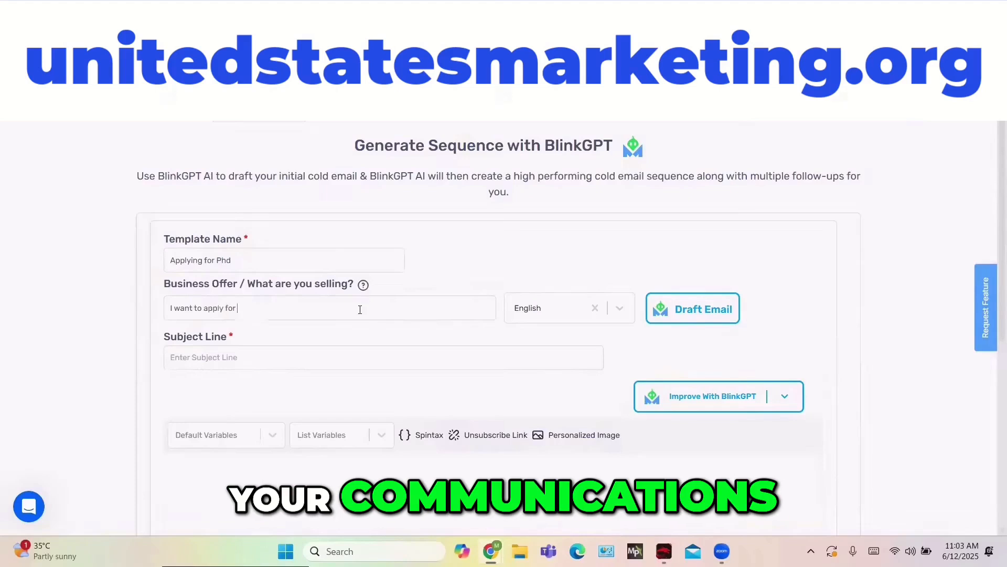
type(" Phd")
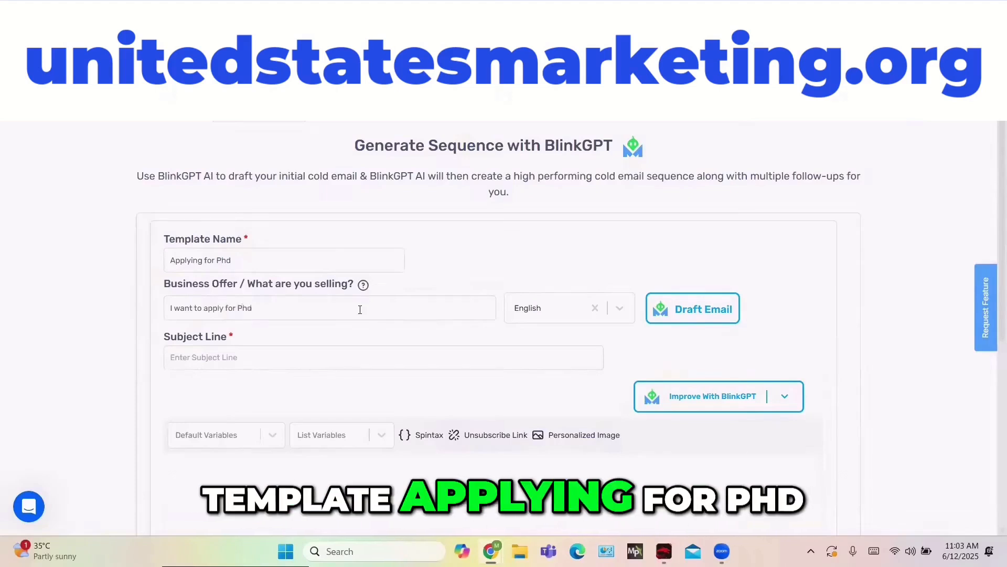
- Fill in the subject line with "hi there, i look to apply for Phd. in the field of CFD and FEM"
scroll(326, 313, "down", 1)
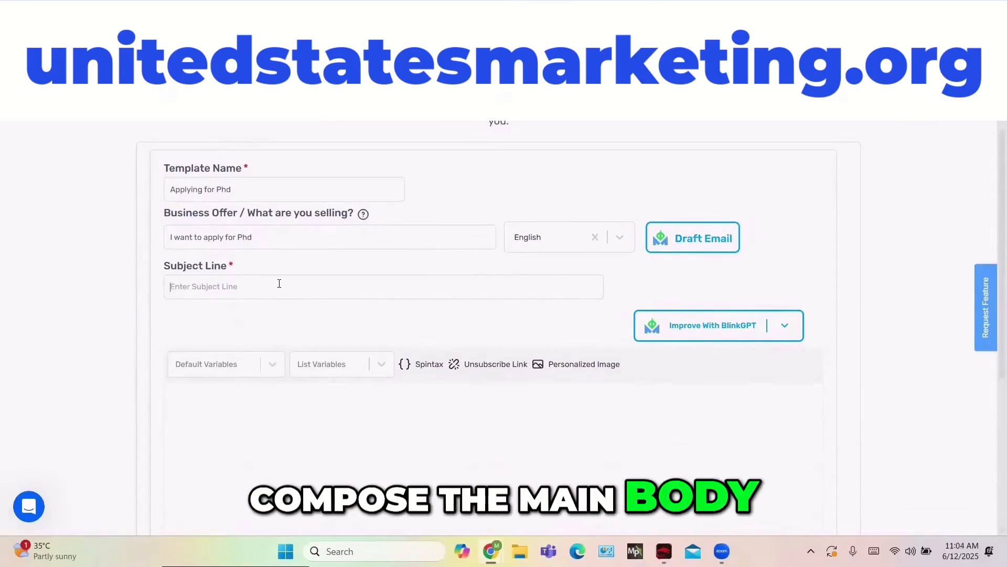
type("hi th")
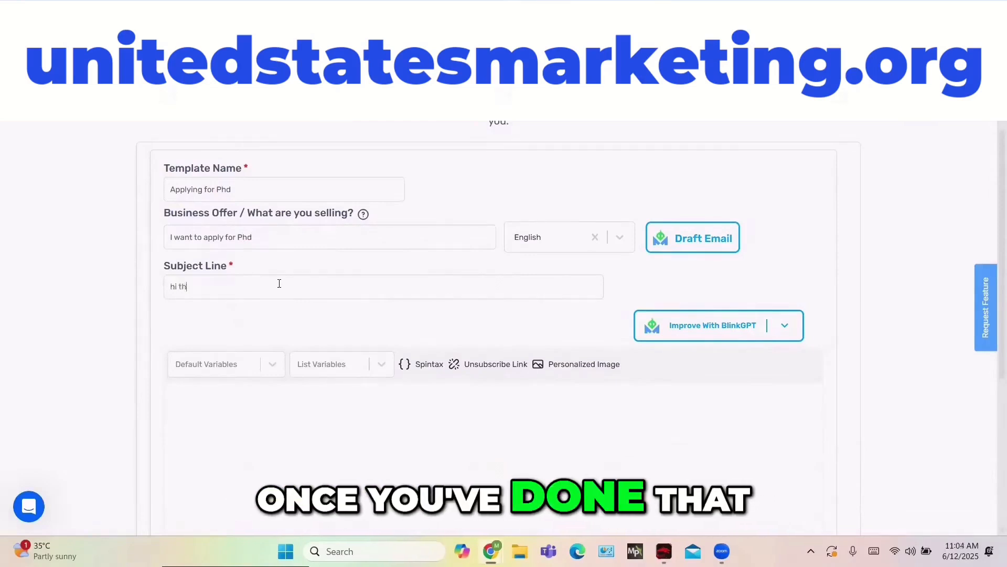
type("ere,")
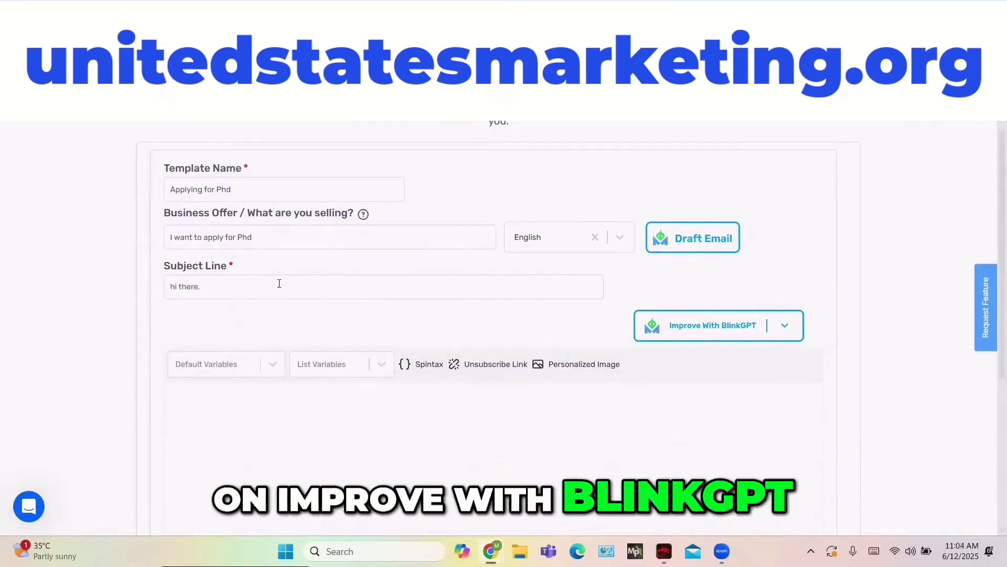
key("Return")
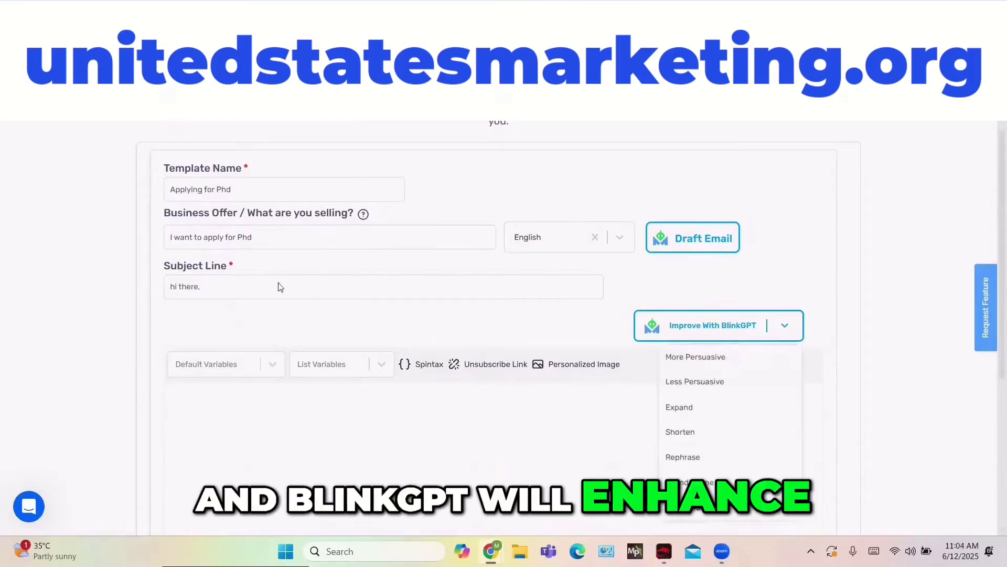
left_click(280, 286)
type("i look to apply for Phd. in the field of CFD and FEM")
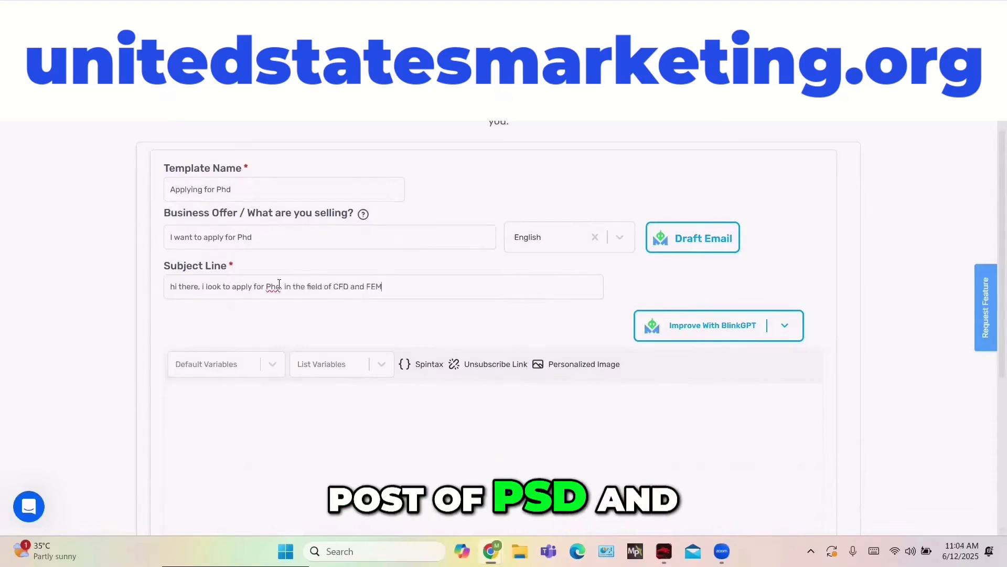
- Try to make the email more persuasive with BlinkGPT's improvement option
left_click(665, 334)
left_click(675, 357)
left_click(505, 350)
- Start the email body with "hi there, i look to apply for Phd. in the field of CFD and FEM."
scroll(266, 262, "down", 3)
left_click(266, 261)
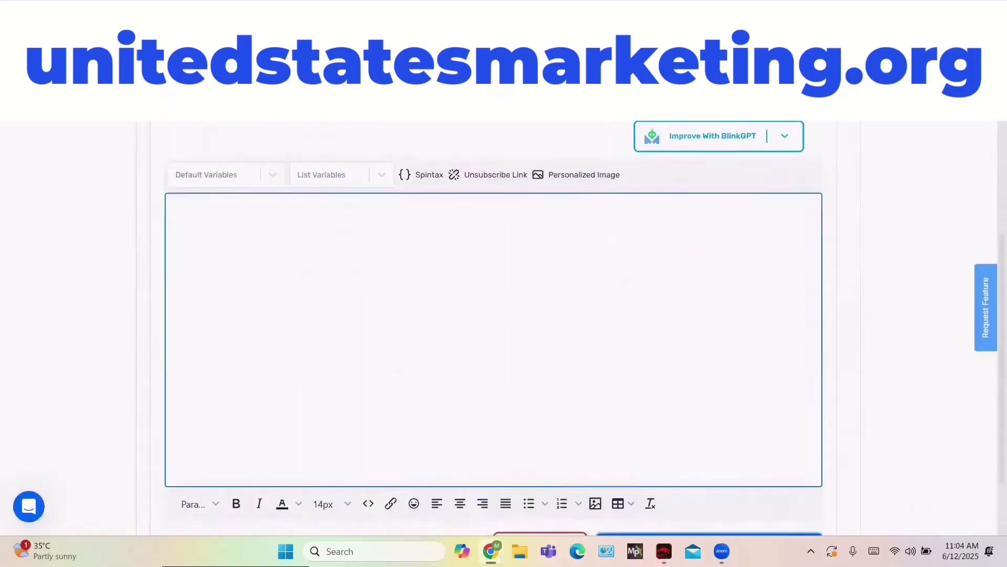
scroll(496, 327, "up", 1)
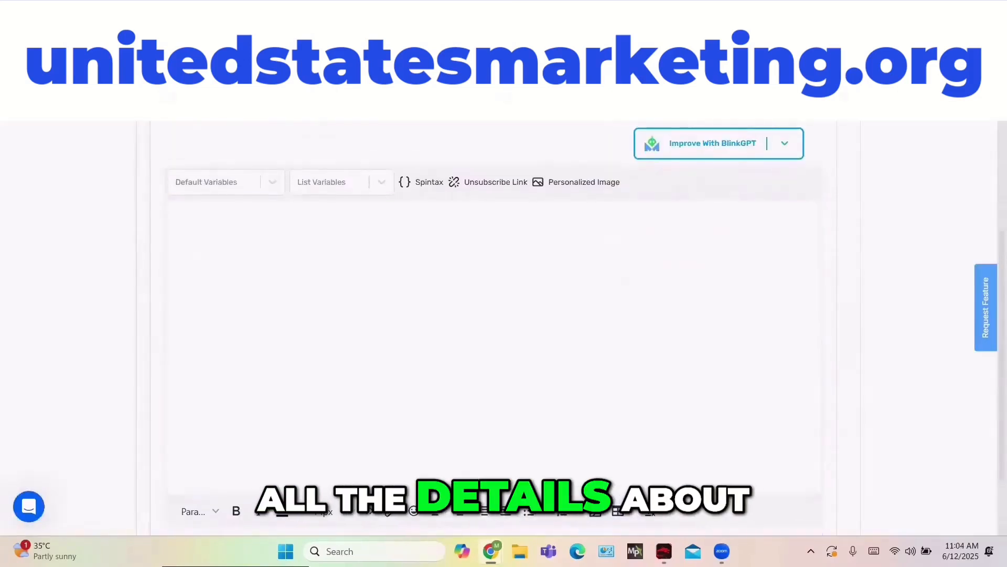
left_click(212, 219)
type("hi there, i look to apply for Phd. in the field of CFD and FEM.")
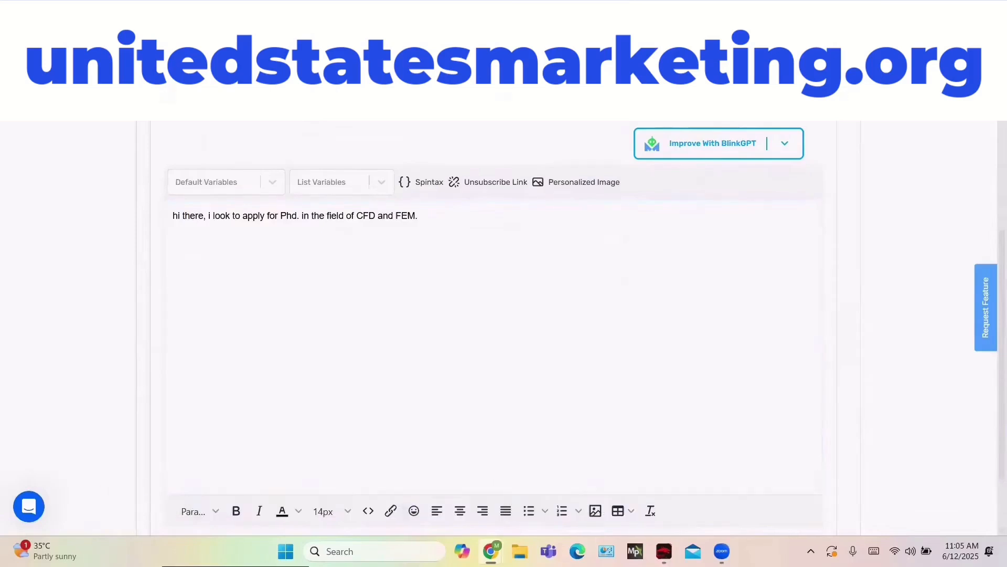
- Add a second line to the email body: "i am young and energetic and i look forward to apply for working under your supervision in your lab."
left_click(429, 215)
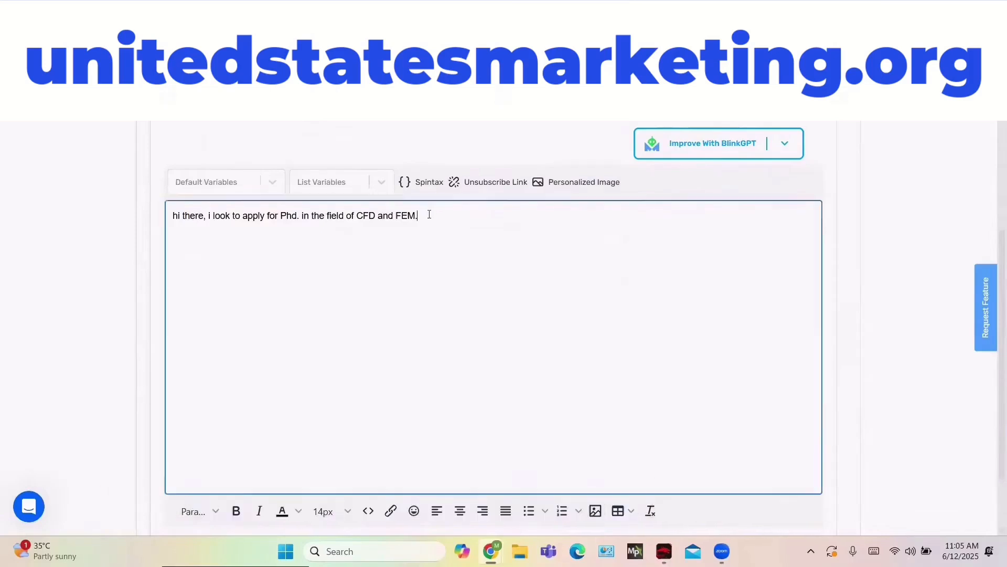
key("Return")
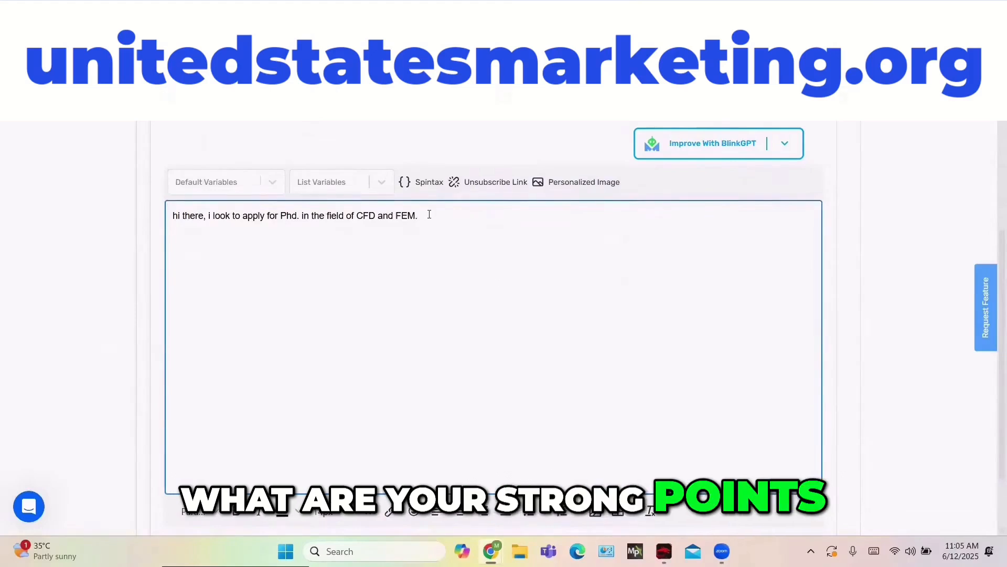
type("i am yo")
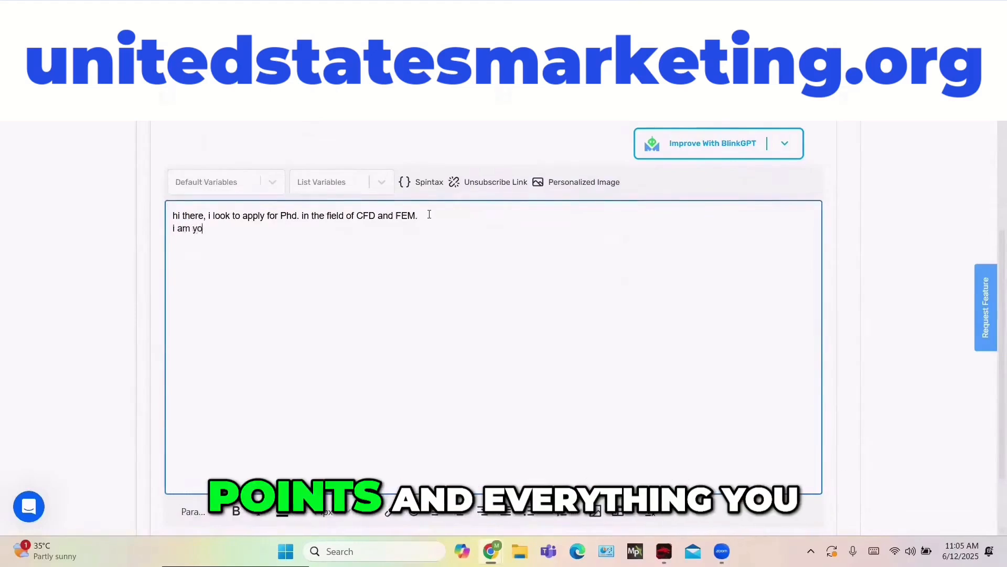
type("ung and")
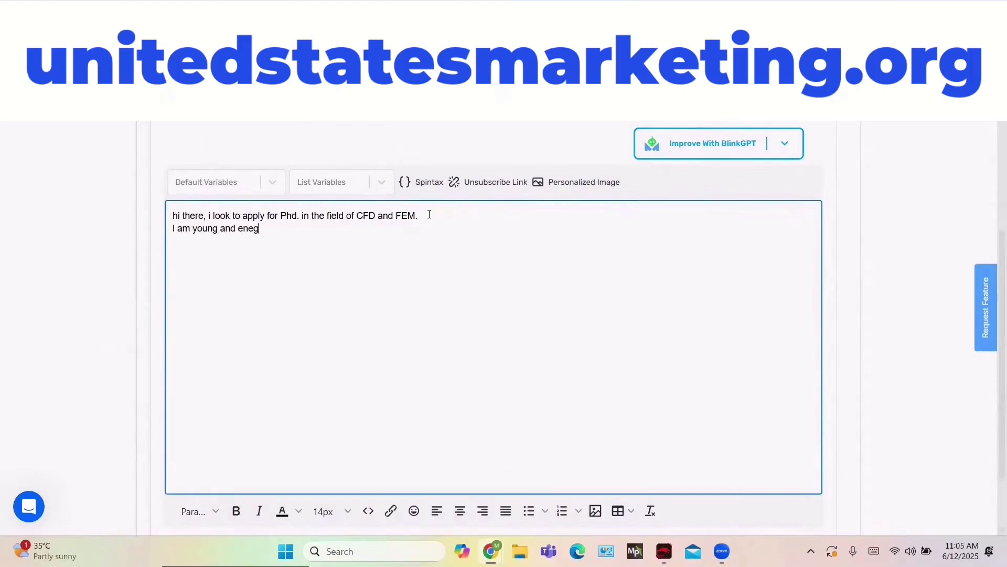
type(" energetic and ")
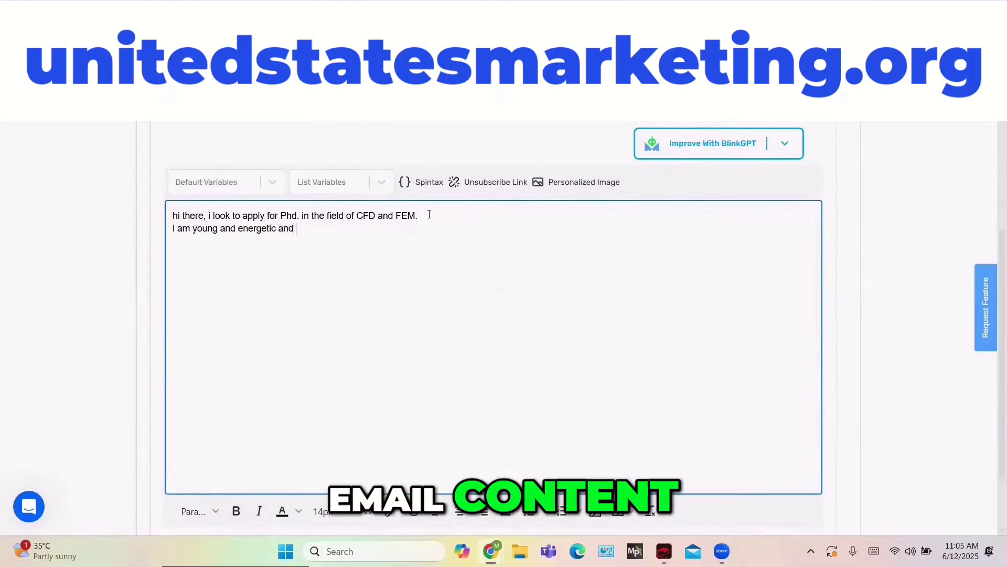
type("i look f")
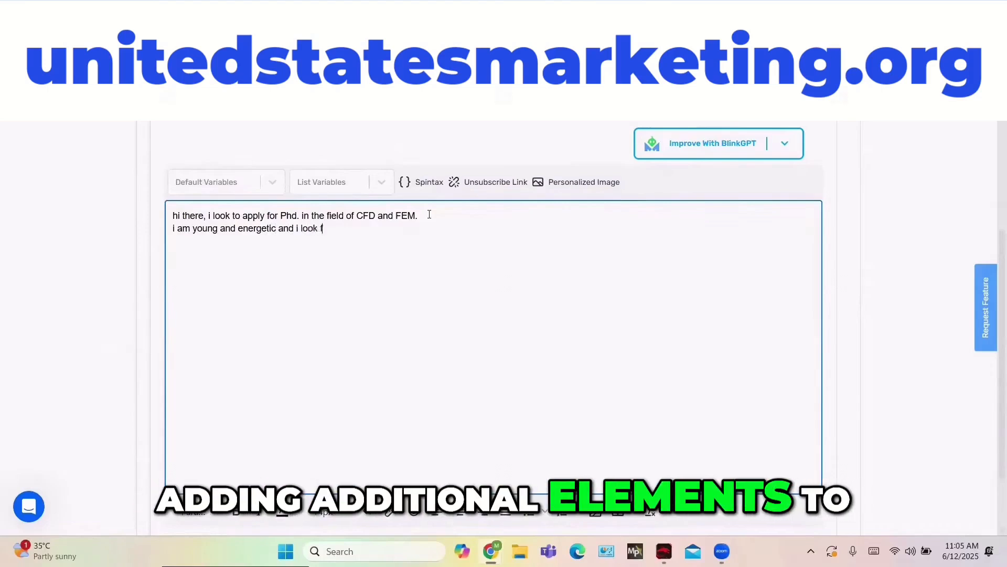
type("orward to apply for th")
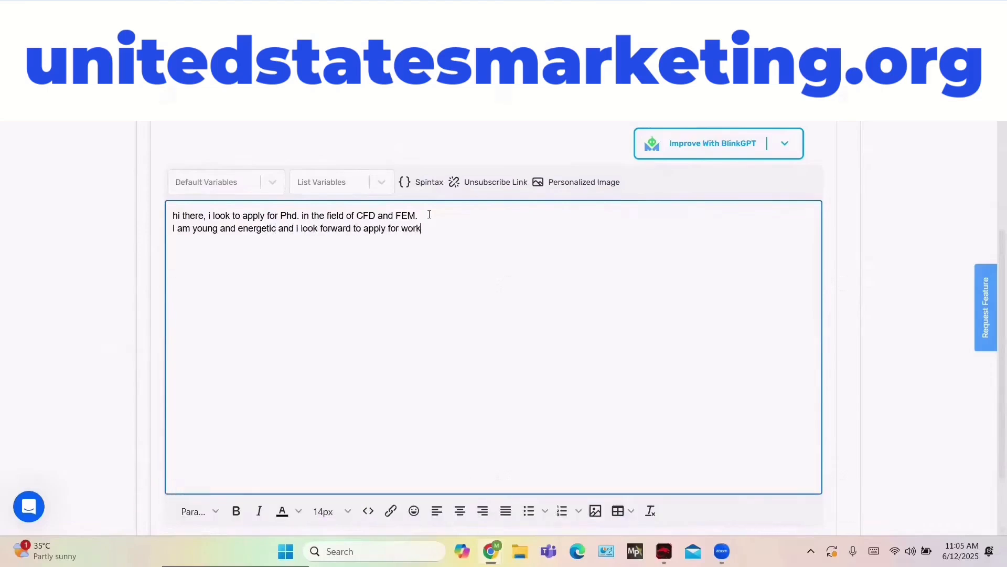
type("ing under your supervision in your lab.")
- Improve the drafted email with BlinkGPT and create the sequence from it
scroll(643, 319, "down", 2)
scroll(577, 367, "up", 4)
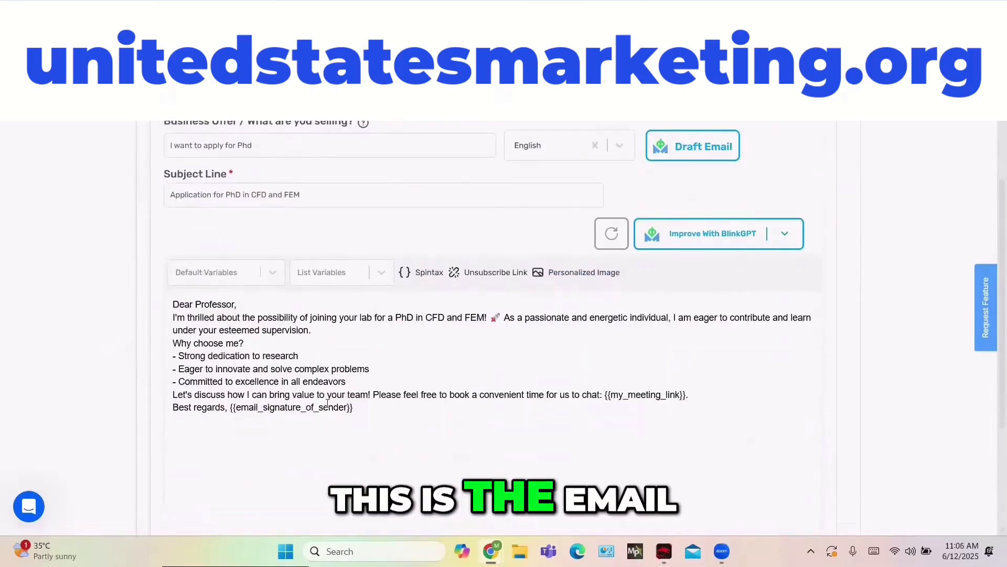
scroll(327, 403, "down", 1)
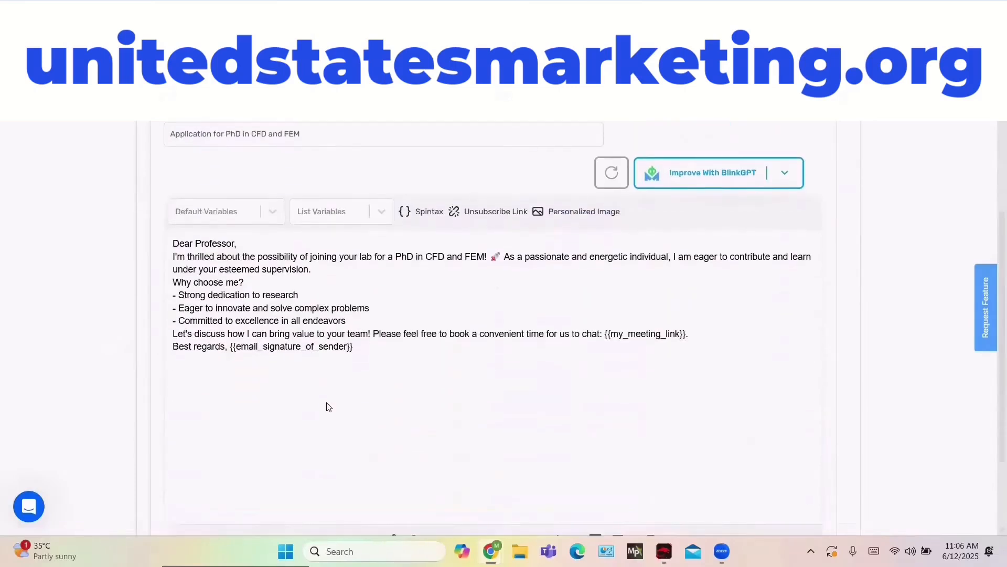
scroll(329, 406, "down", 2)
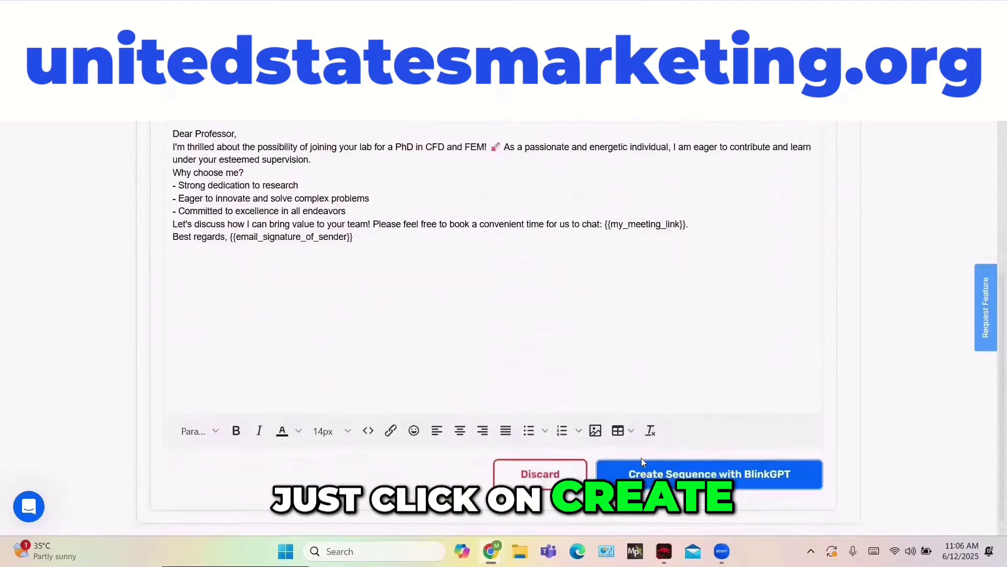
left_click(645, 472)
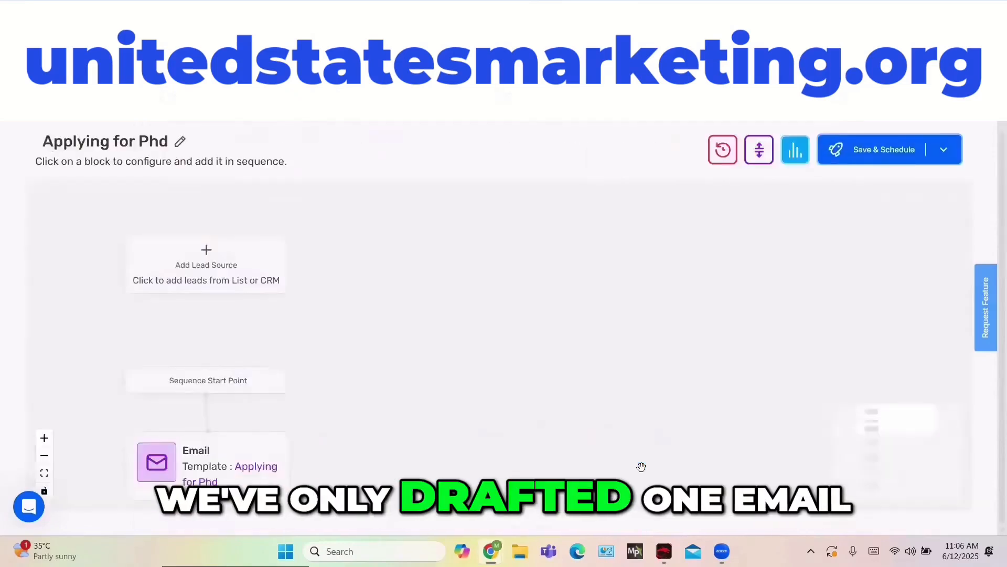
- Look over the delays and follow-up emails in the generated Applying for Phd sequence
scroll(593, 463, "down", 2)
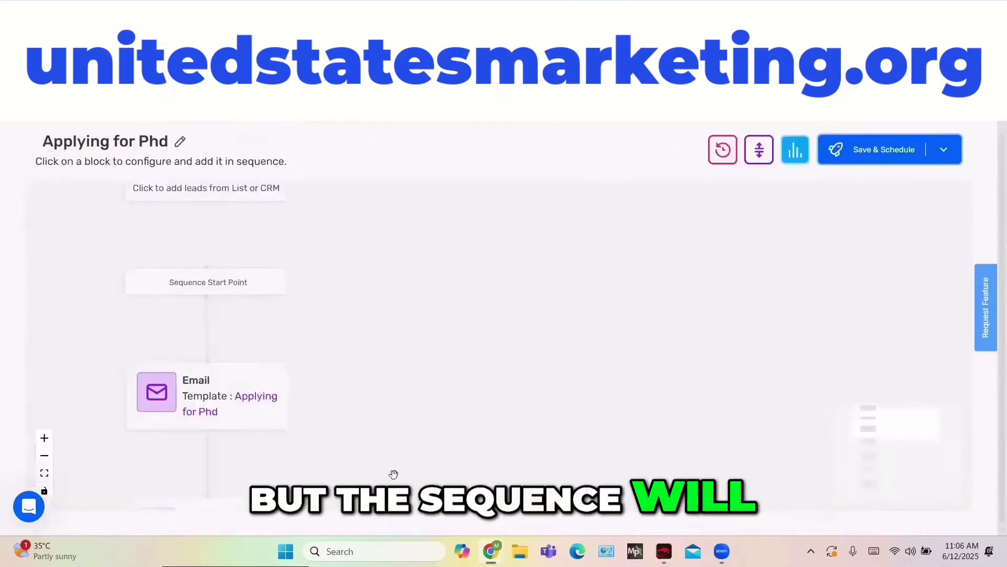
scroll(261, 405, "down", 5)
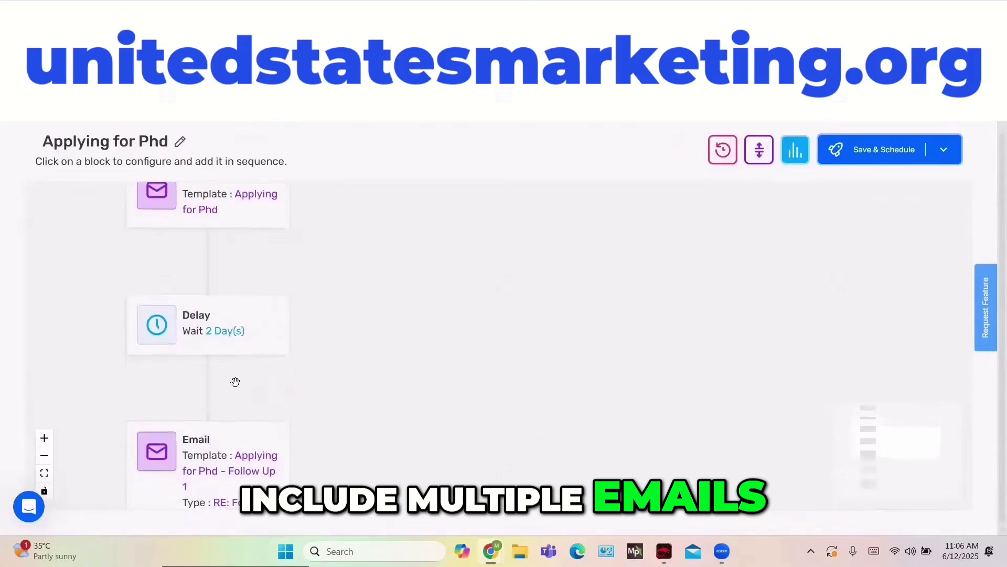
scroll(237, 387, "down", 5)
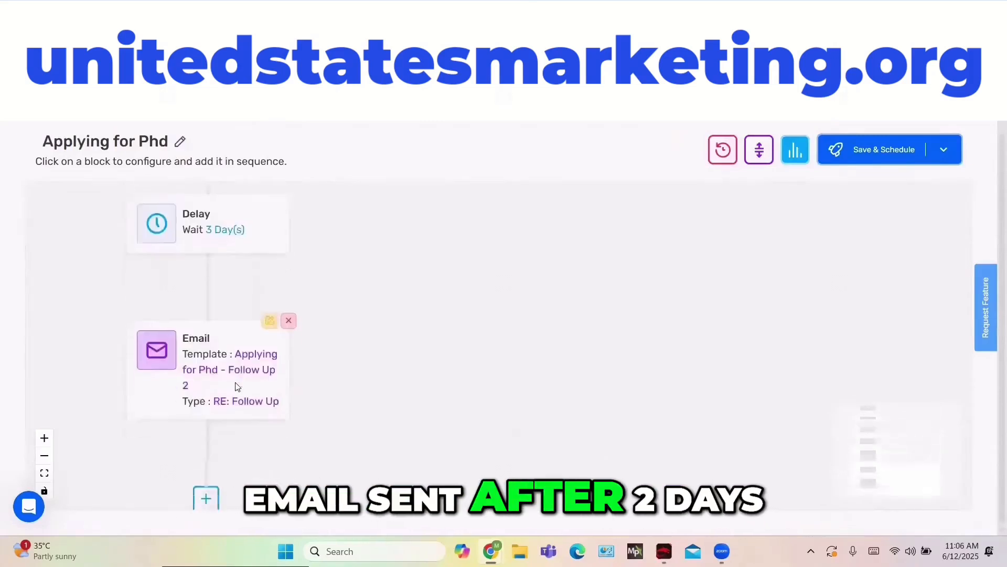
scroll(210, 375, "down", 5)
scroll(210, 373, "up", 9)
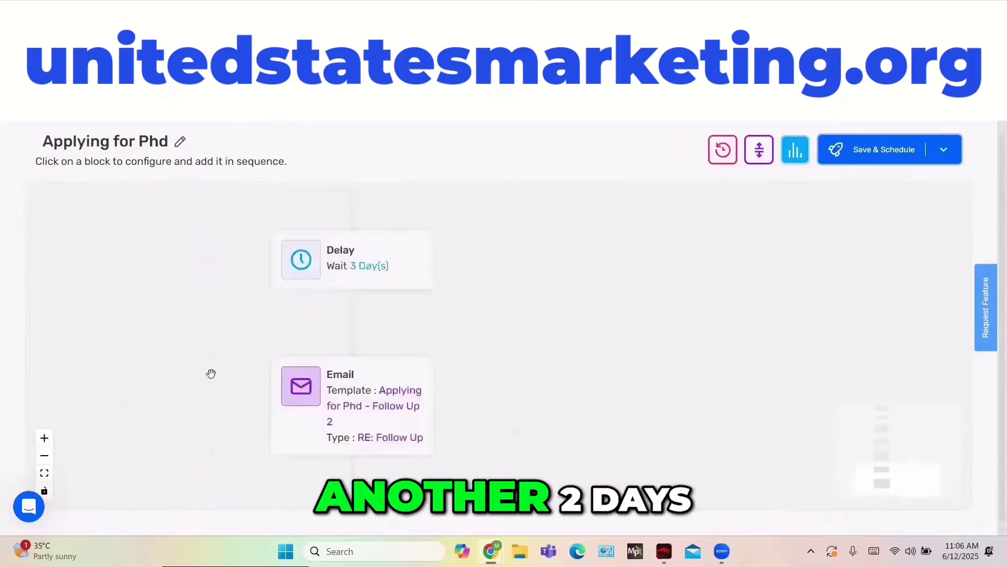
- Add a Leads from List(s) source block using the demoo list to the Applying for Phd sequence
scroll(210, 374, "up", 5)
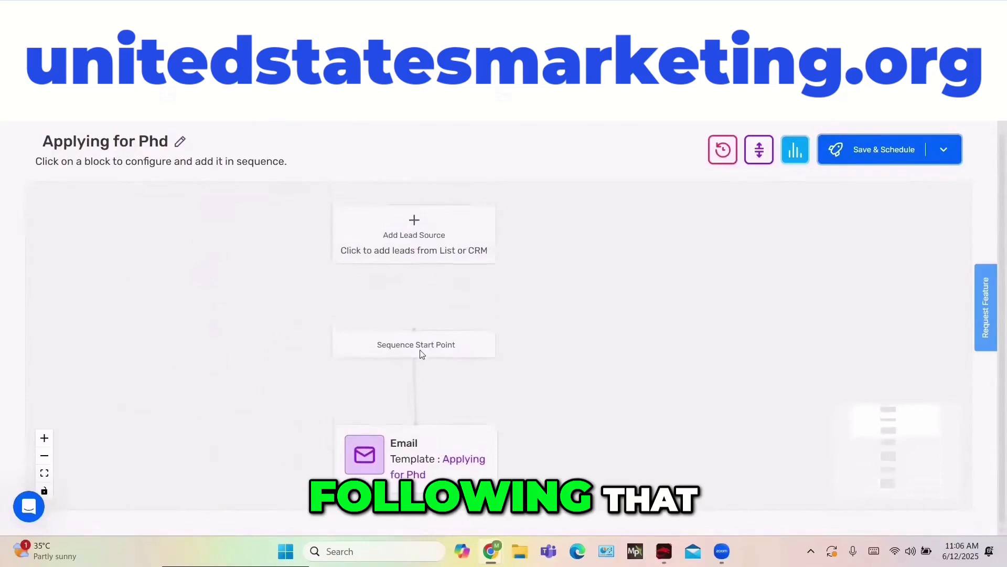
left_click(412, 236)
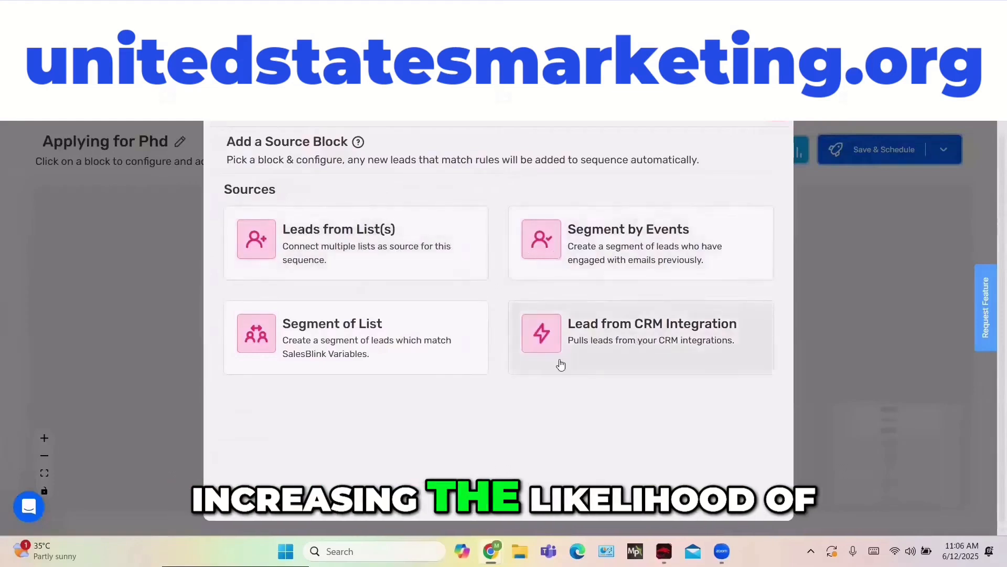
left_click(405, 255)
left_click(321, 239)
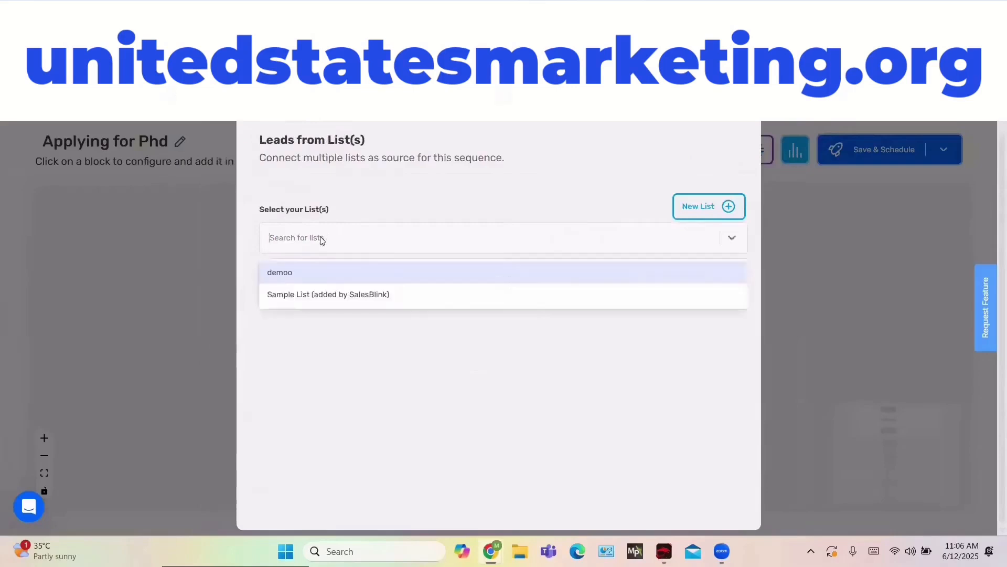
left_click(316, 281)
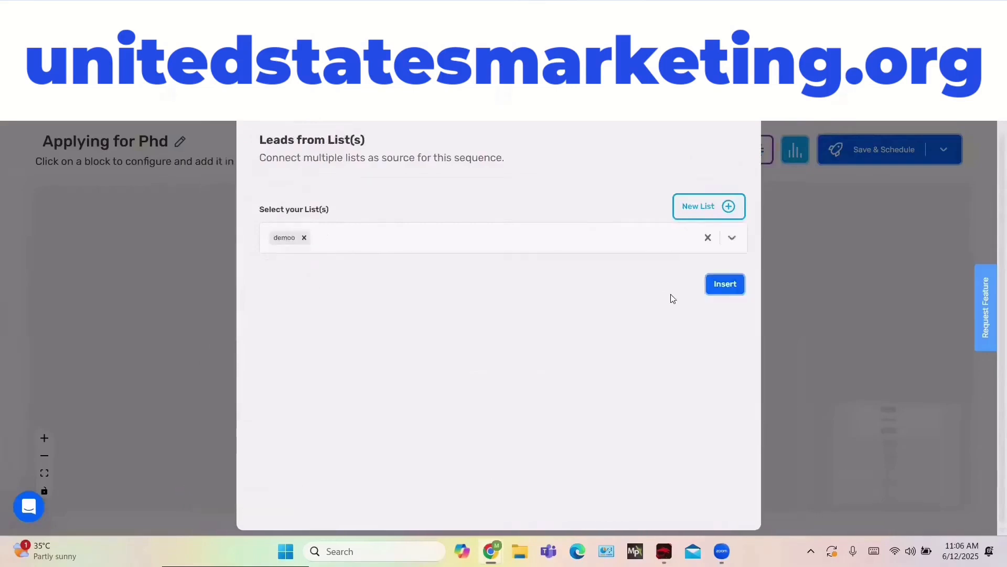
left_click(725, 285)
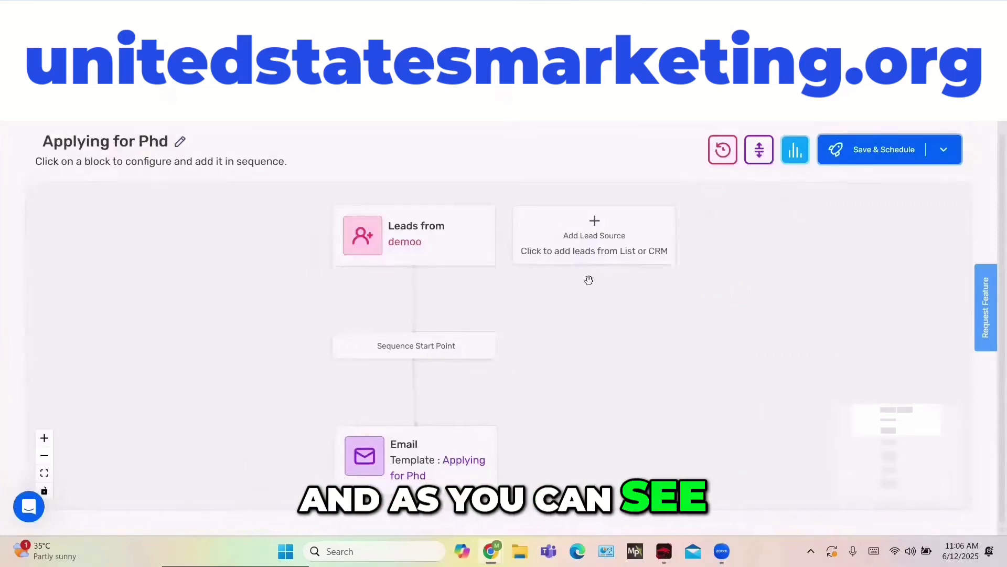
- Examine how the demoo lead source connects to the sequence start point and the emails that follow
scroll(588, 279, "down", 5)
scroll(589, 280, "up", 5)
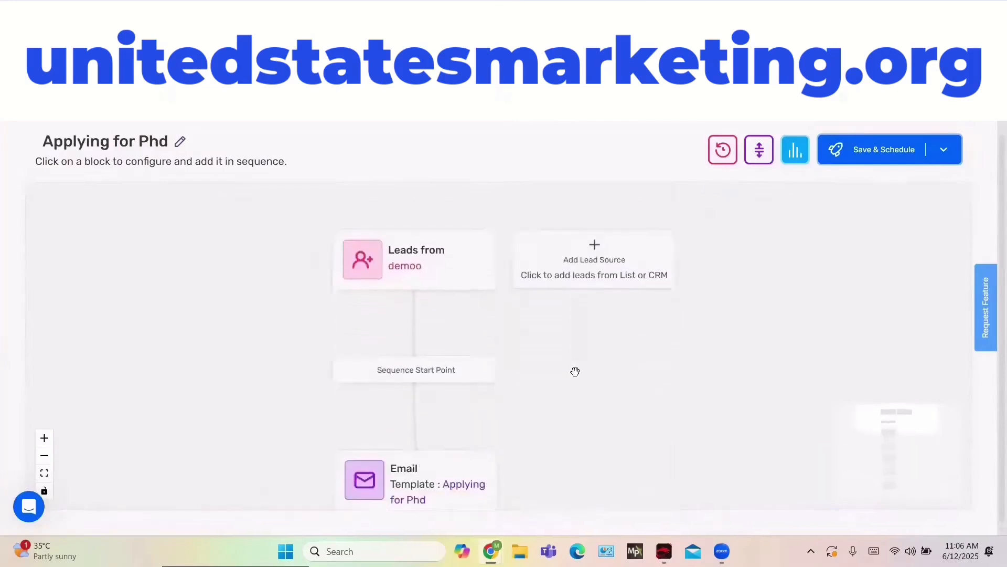
scroll(576, 372, "down", 1)
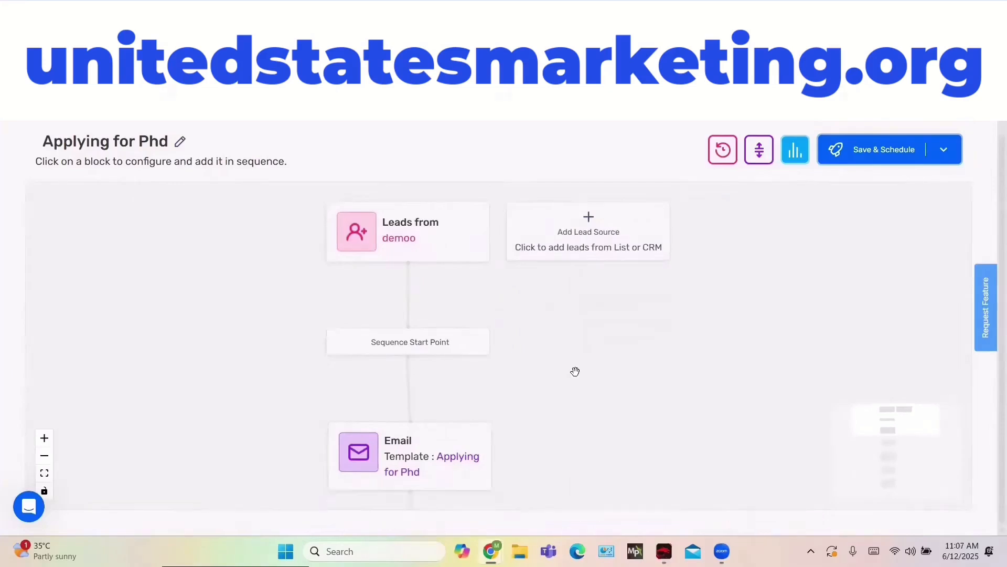
scroll(575, 372, "down", 3)
scroll(575, 371, "up", 2)
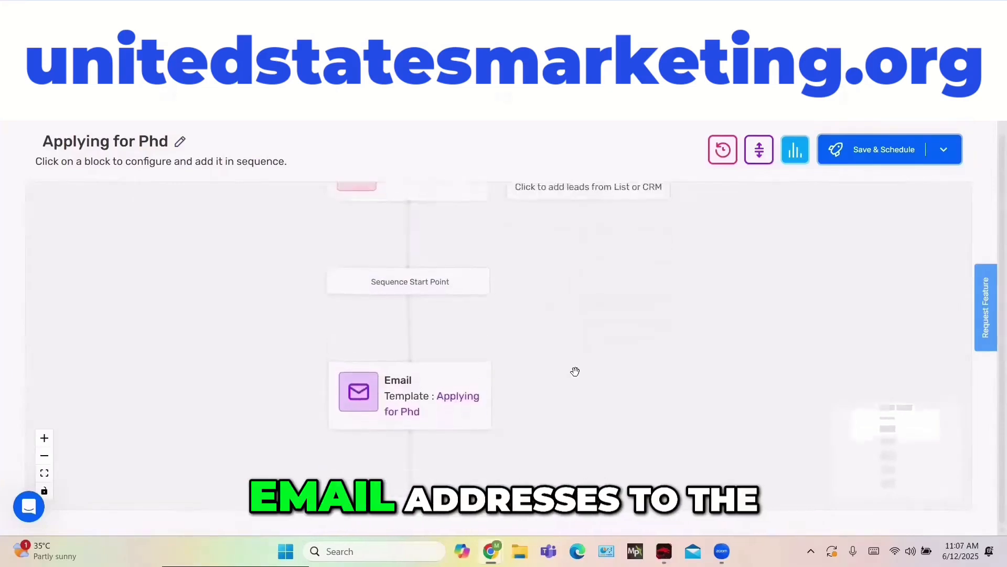
scroll(575, 371, "up", 2)
scroll(575, 372, "down", 2)
scroll(576, 371, "right", 1)
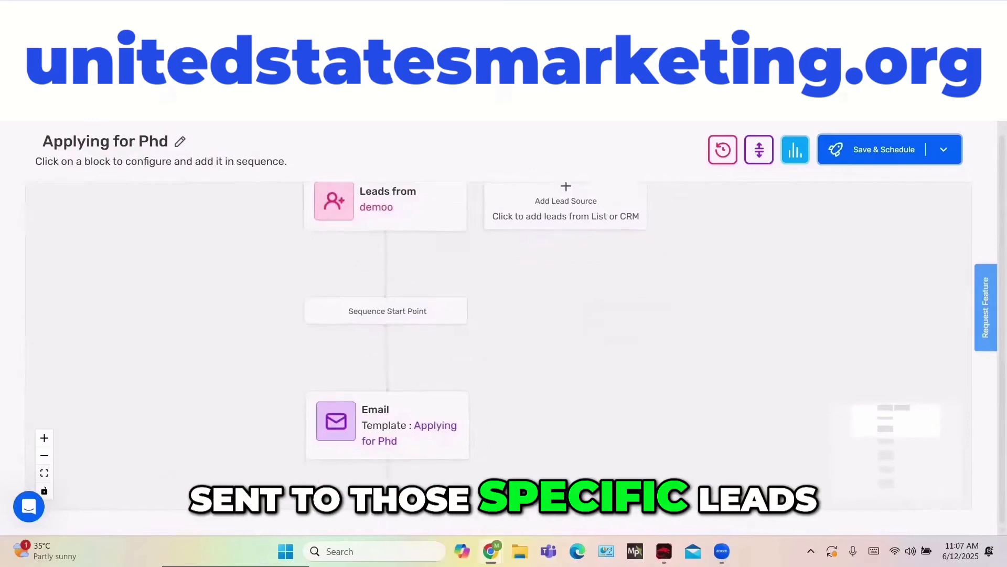
scroll(236, 161, "up", 1)
- Open the Lists page to view its list options and dismiss the support chat message
left_click(200, 140)
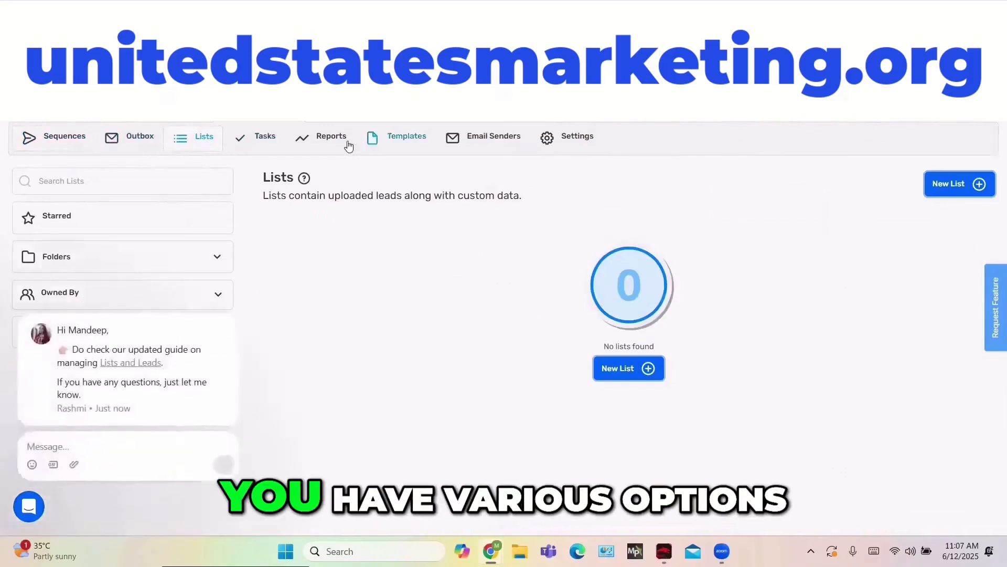
left_click(23, 501)
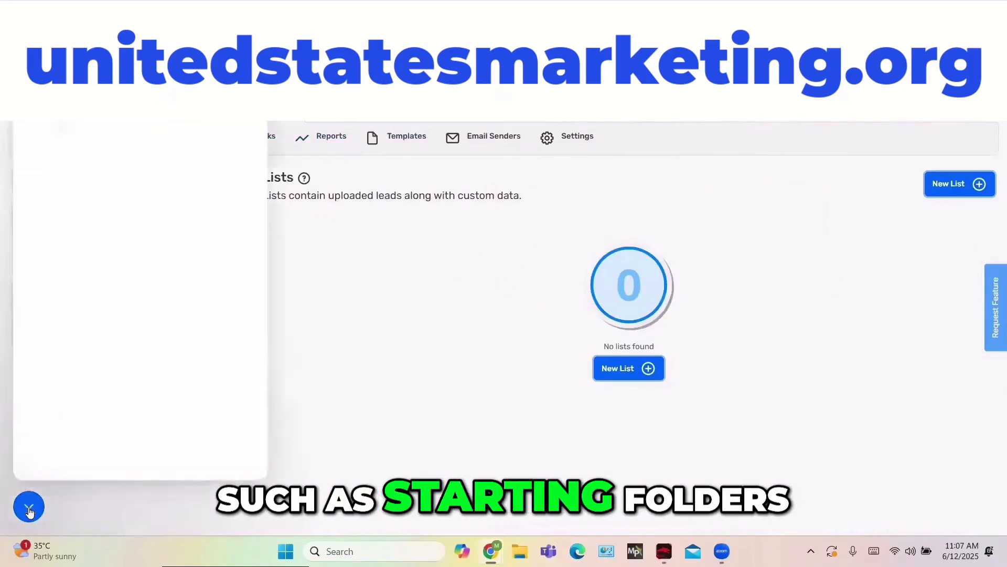
left_click(29, 508)
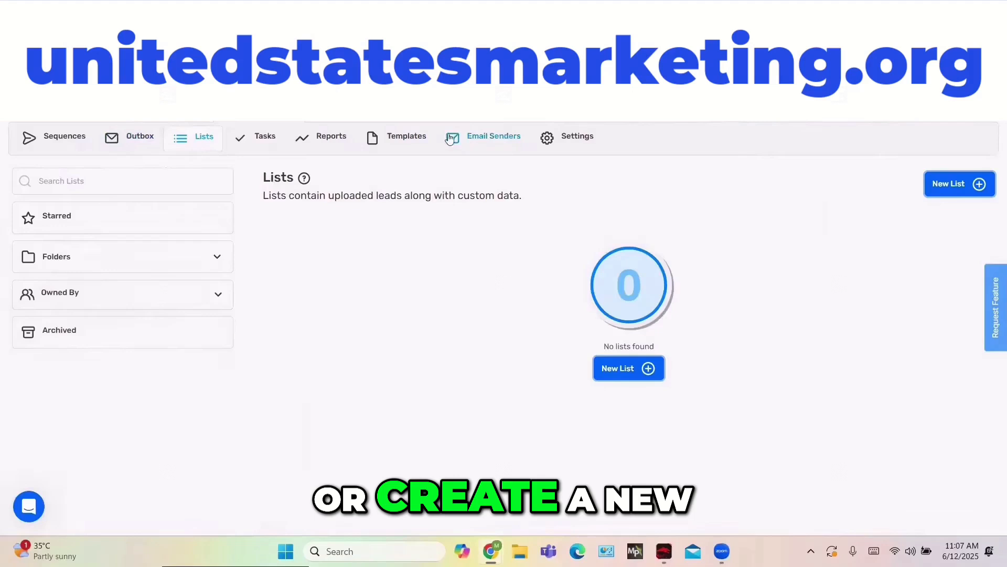
- Look through the Sequences, Outbox, Lists, Tasks and Reports pages
left_click(58, 148)
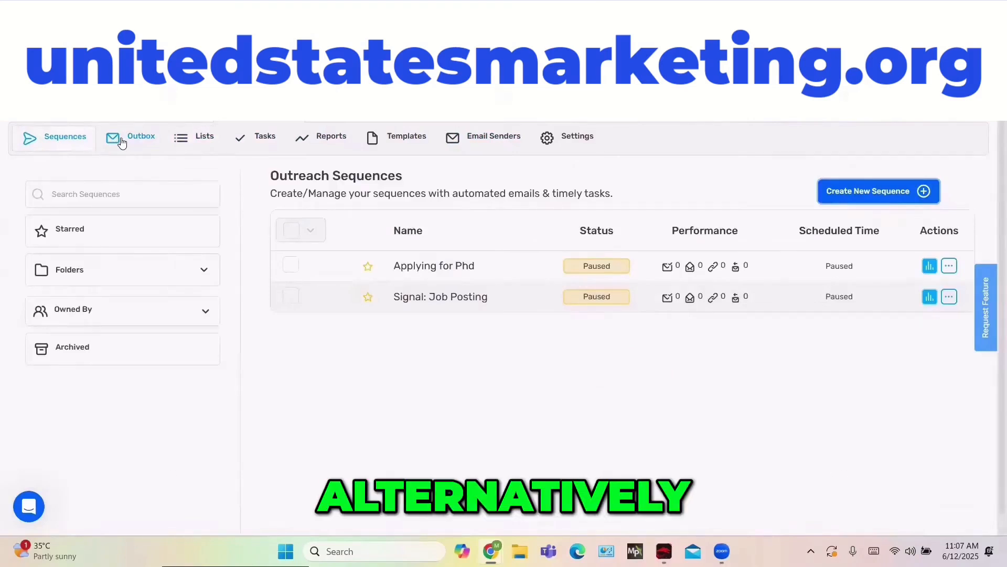
left_click(122, 142)
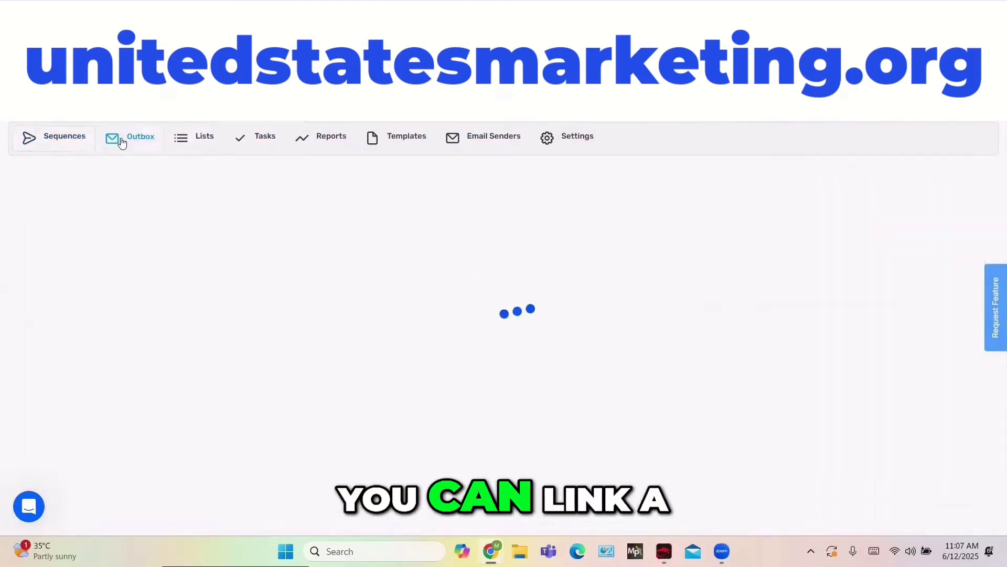
left_click(196, 151)
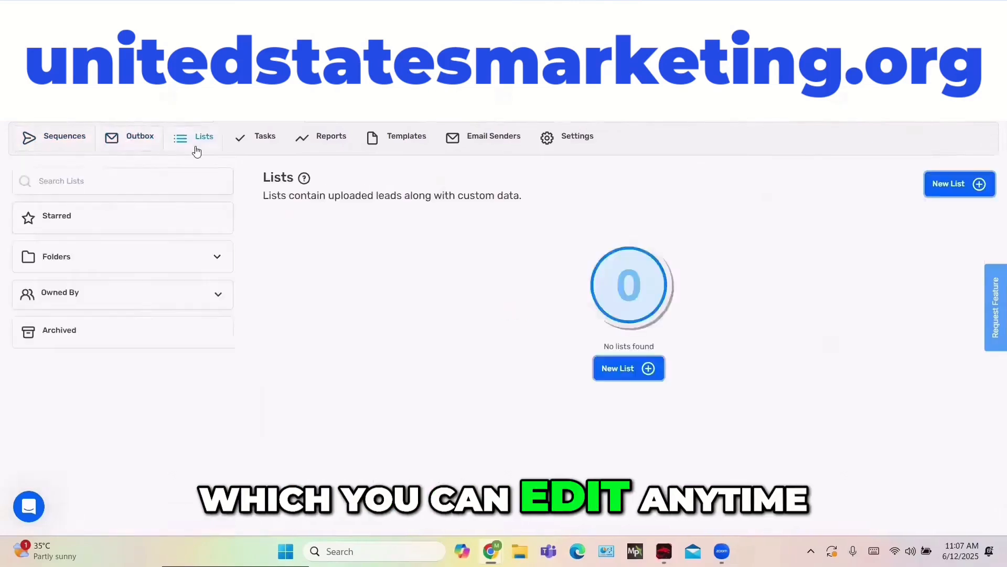
left_click(266, 151)
left_click(321, 142)
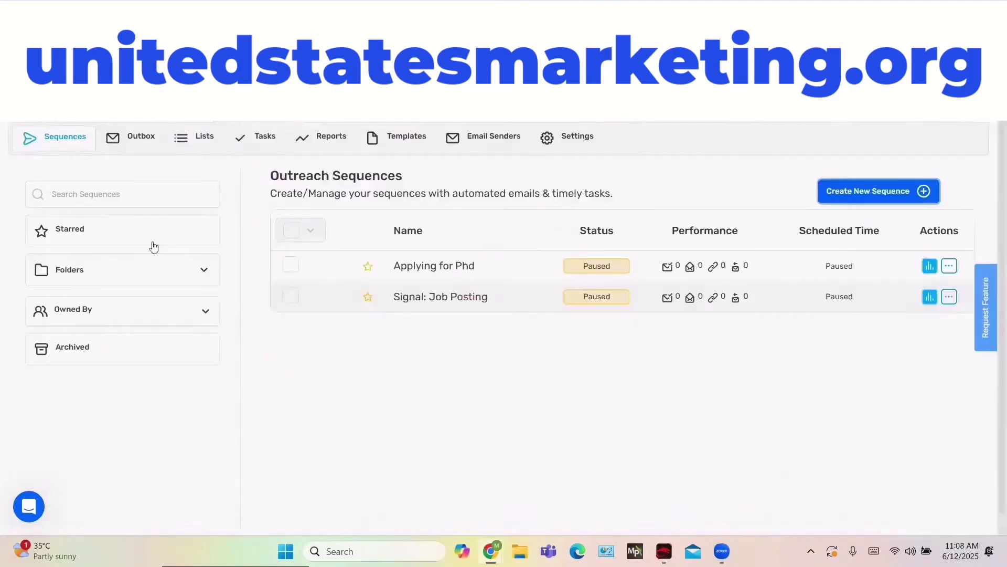
- Open the Applying for Phd sequence and insert a lead list as a source block
left_click(433, 266)
mouse_move(184, 443)
left_mouse_down()
mouse_move(227, 356)
mouse_move(255, 400)
left_mouse_up()
left_click(277, 292)
left_click(279, 262)
left_click(456, 238)
left_click(456, 280)
left_click(725, 284)
- Create a lead list named "new" and review the CSV and Google Sheet options for adding leads
left_click(974, 188)
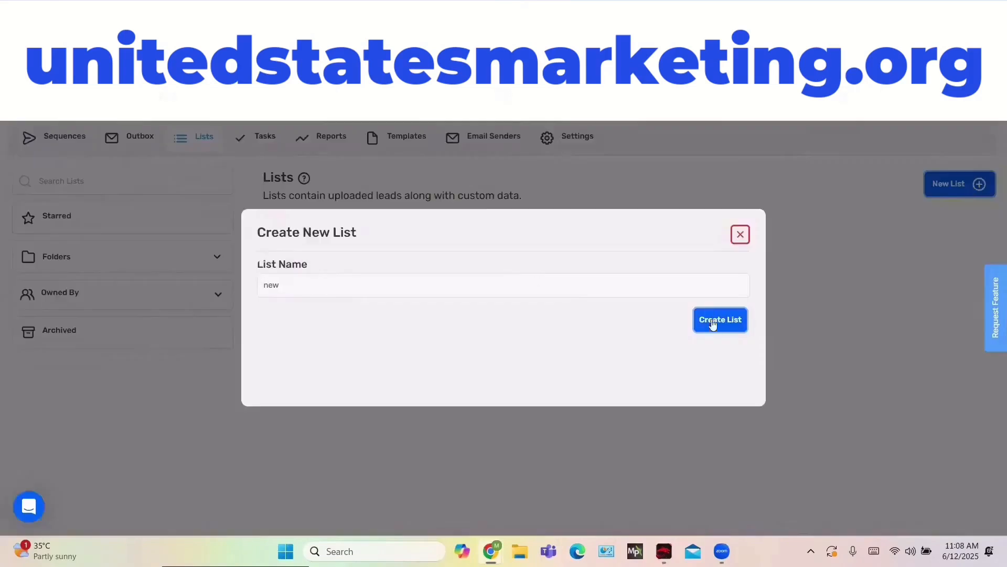
left_click(713, 321)
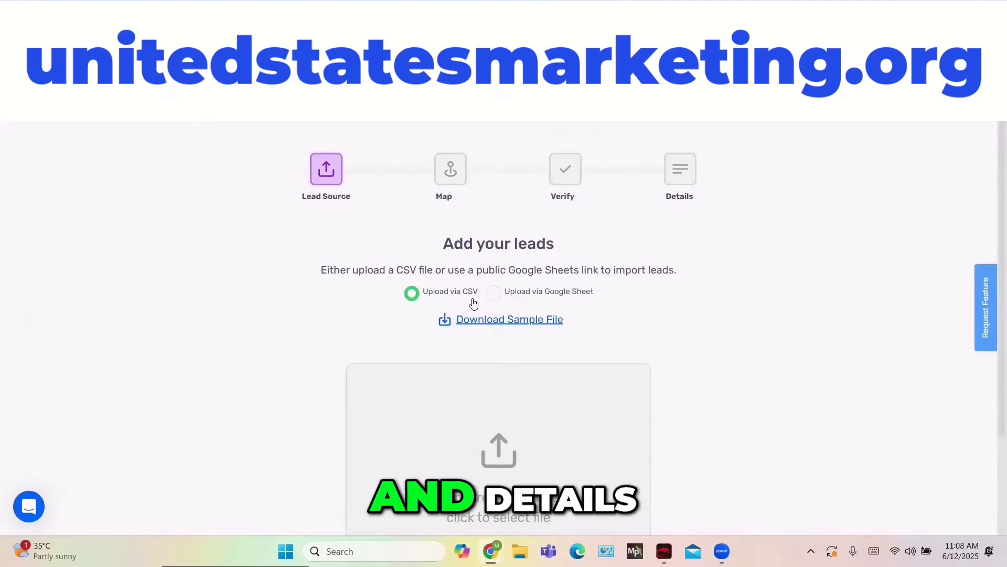
scroll(474, 304, "down", 2)
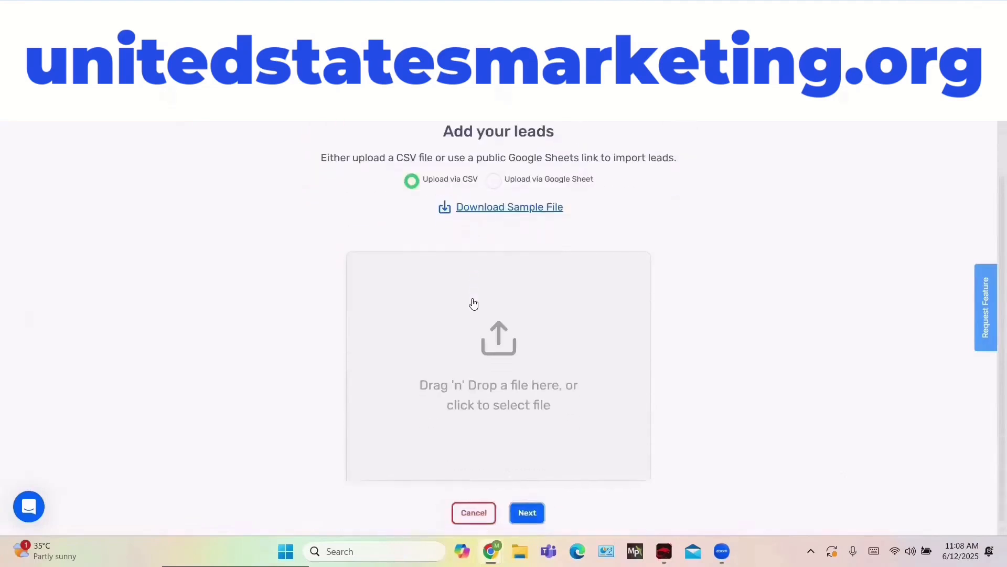
scroll(473, 303, "up", 1)
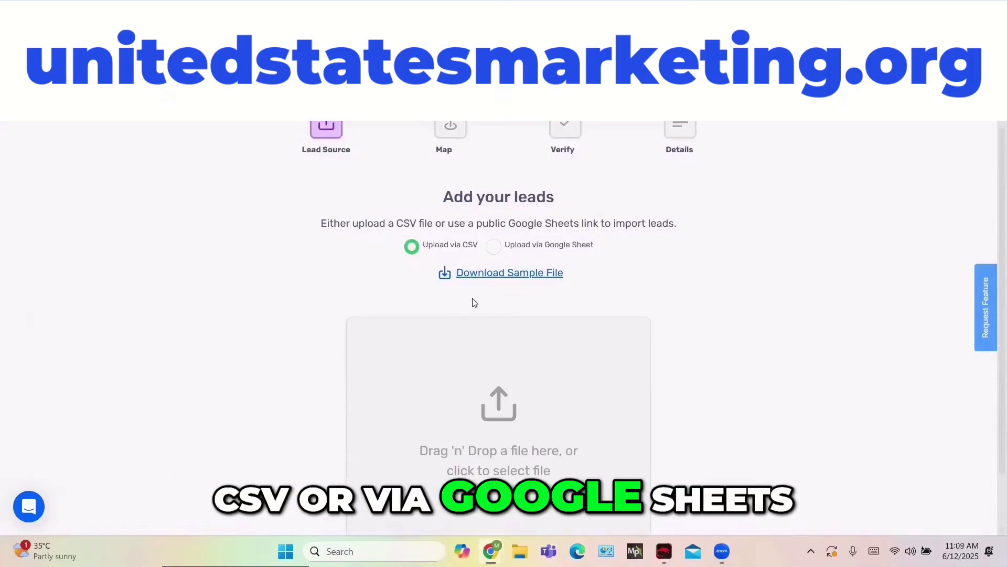
scroll(473, 302, "up", 1)
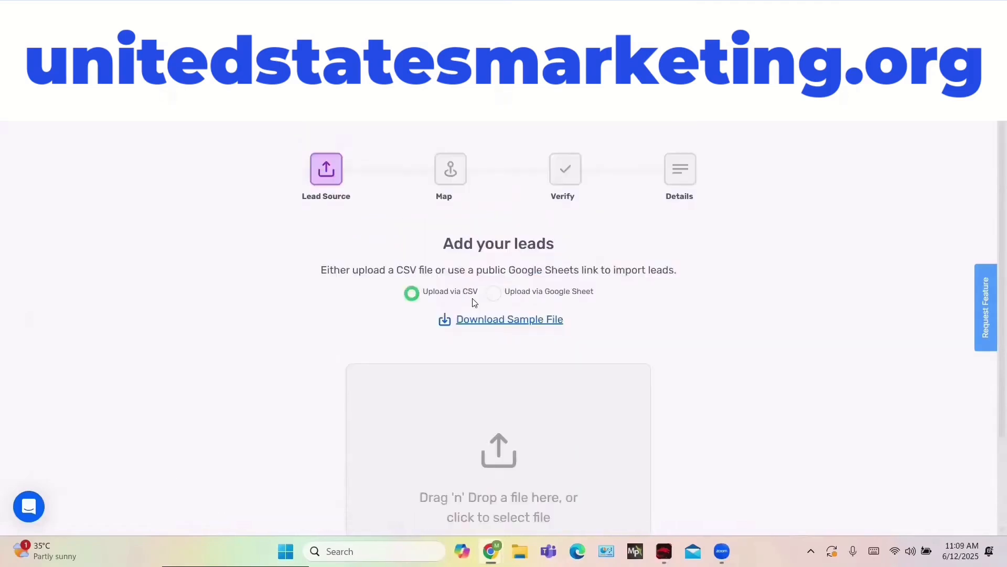